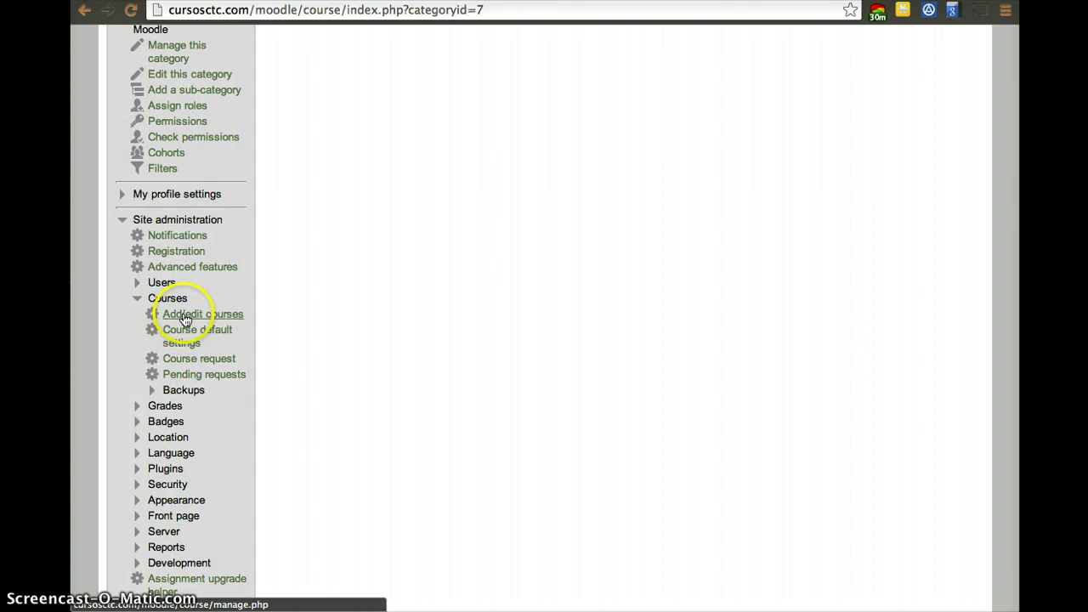
# Step: Open the site's course management page and display the courses in the Cursos category
pyautogui.click(184, 316)
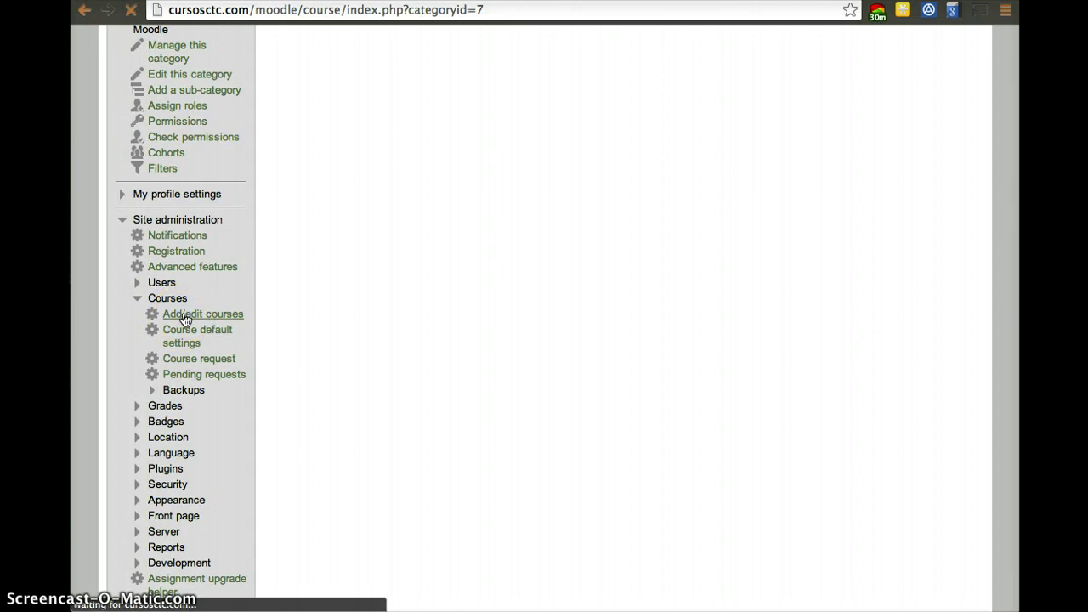
pyautogui.scroll(-5, 476, 427)
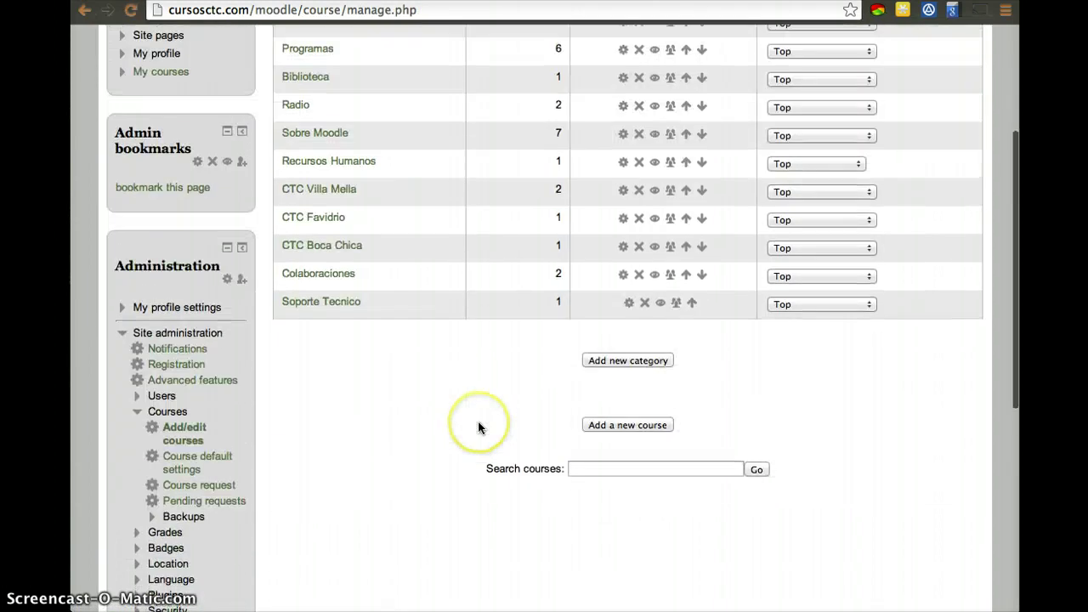
pyautogui.scroll(3, 478, 421)
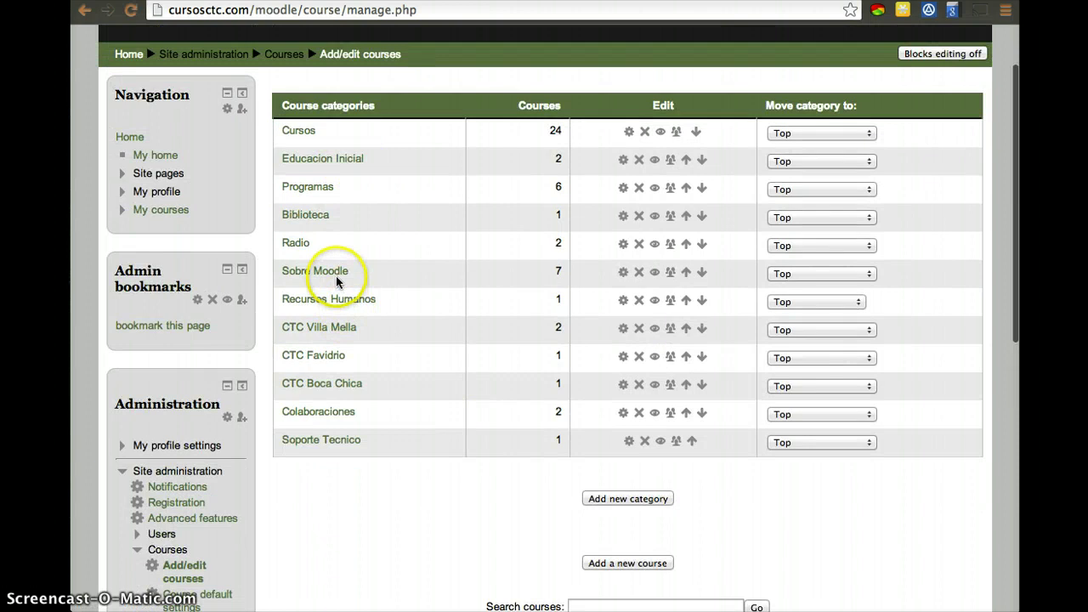
pyautogui.click(303, 133)
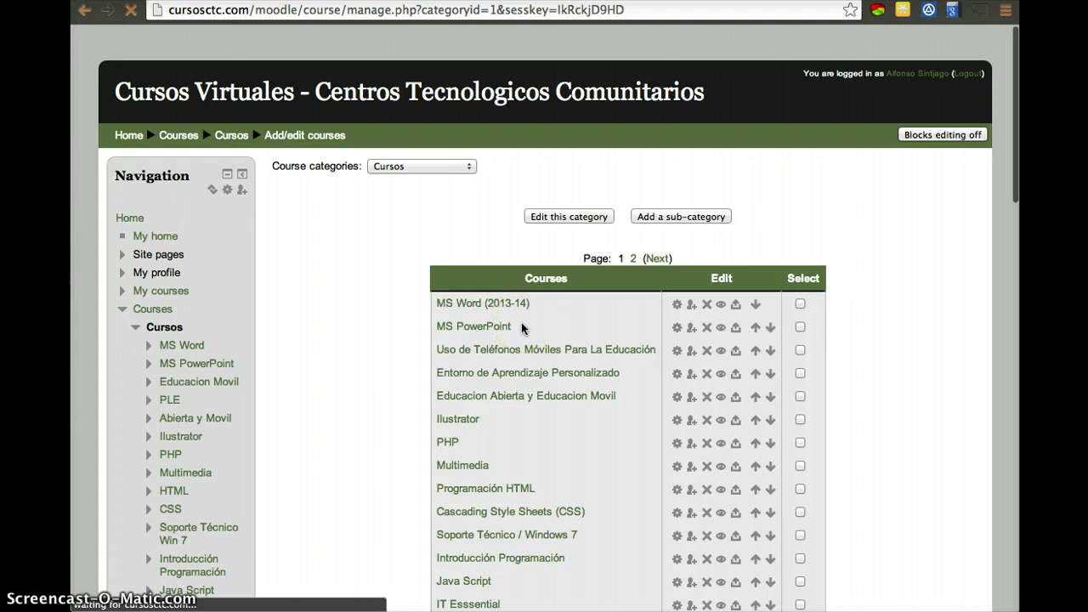
# Step: Look through the courses already listed in the Cursos category
pyautogui.scroll(-5, 574, 419)
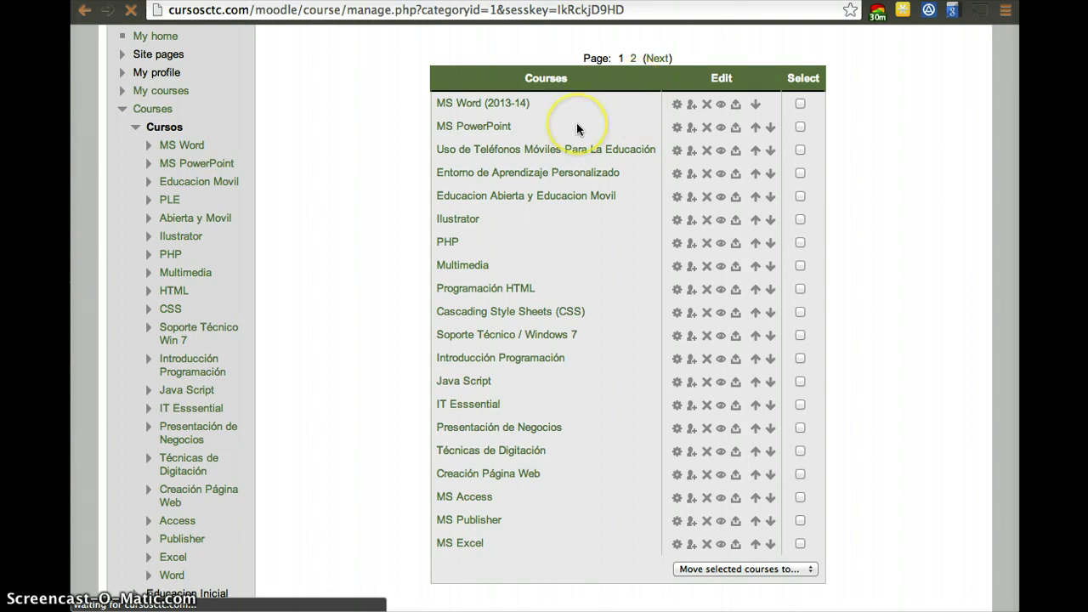
pyautogui.scroll(2, 576, 127)
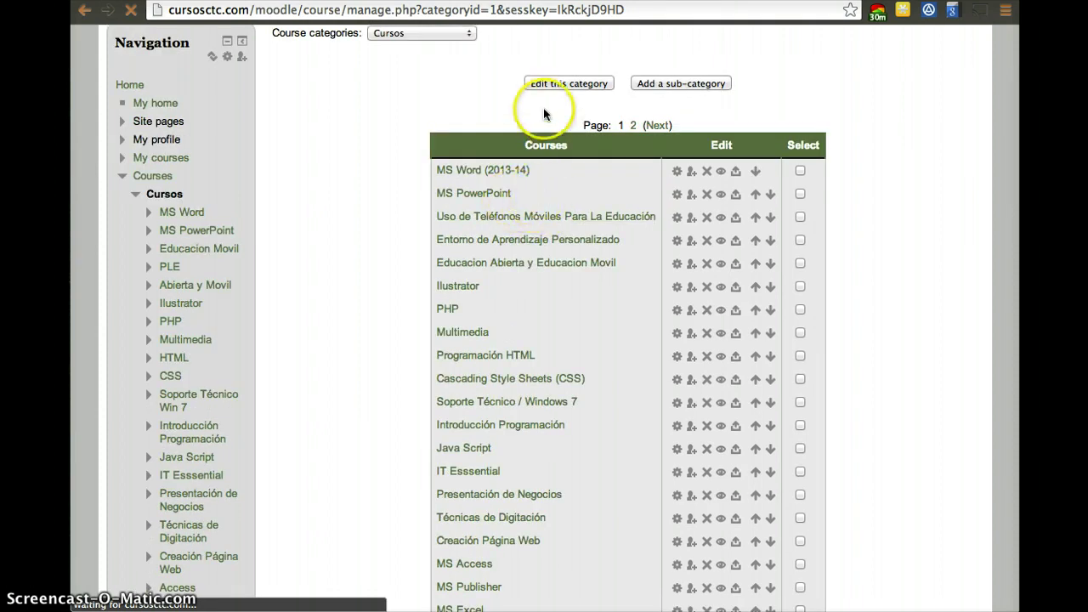
pyautogui.scroll(-10, 592, 207)
pyautogui.scroll(10, 592, 208)
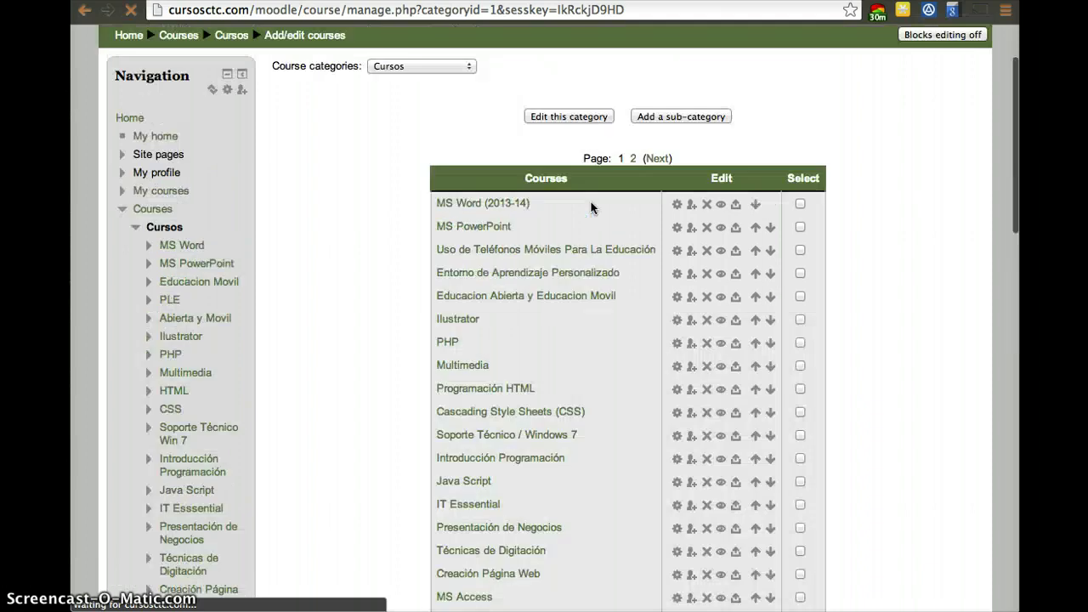
pyautogui.scroll(-7, 573, 238)
pyautogui.scroll(-20, 574, 259)
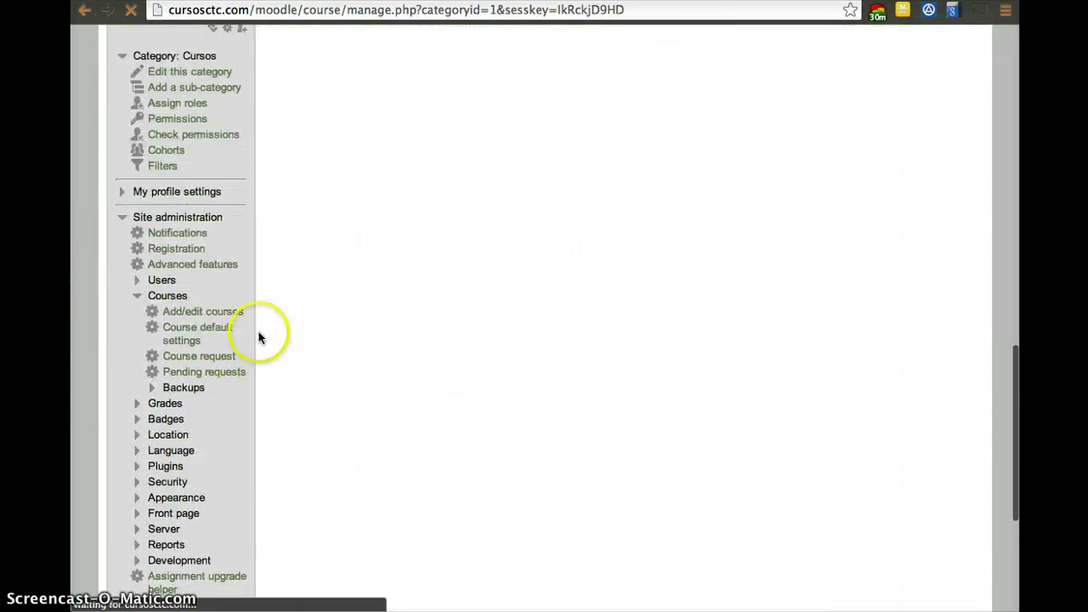
pyautogui.click(234, 319)
pyautogui.scroll(20, 503, 264)
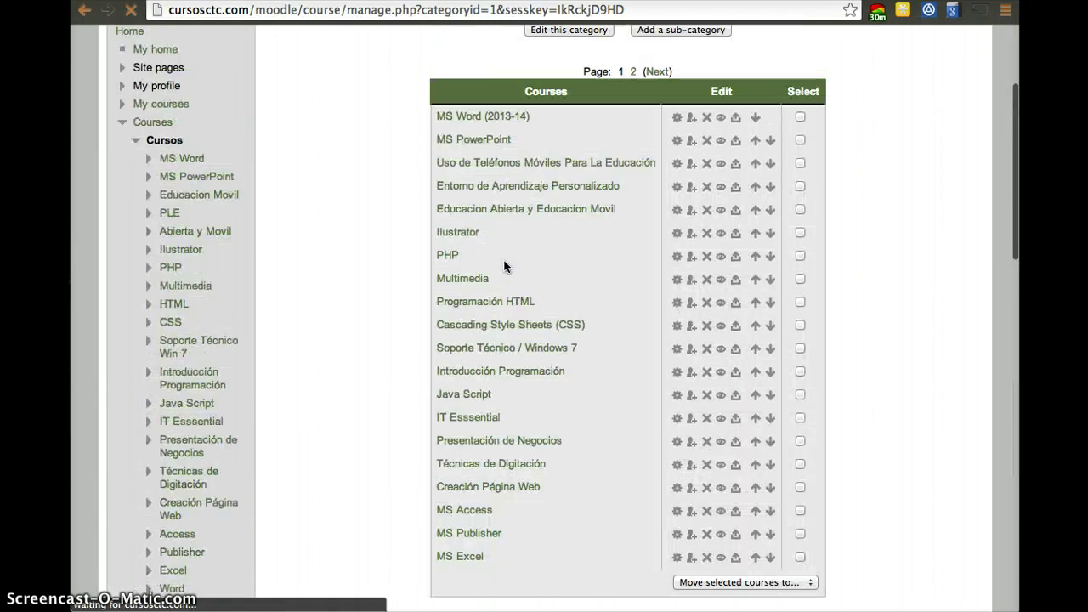
pyautogui.scroll(1, 503, 265)
pyautogui.scroll(2, 503, 266)
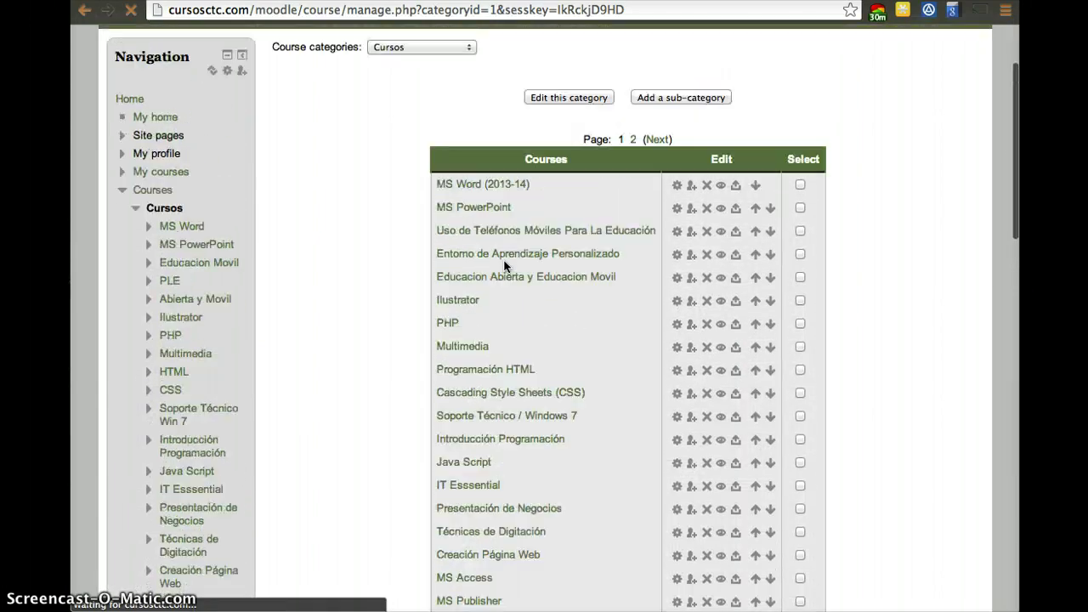
pyautogui.scroll(-20, 505, 266)
pyautogui.scroll(5, 520, 254)
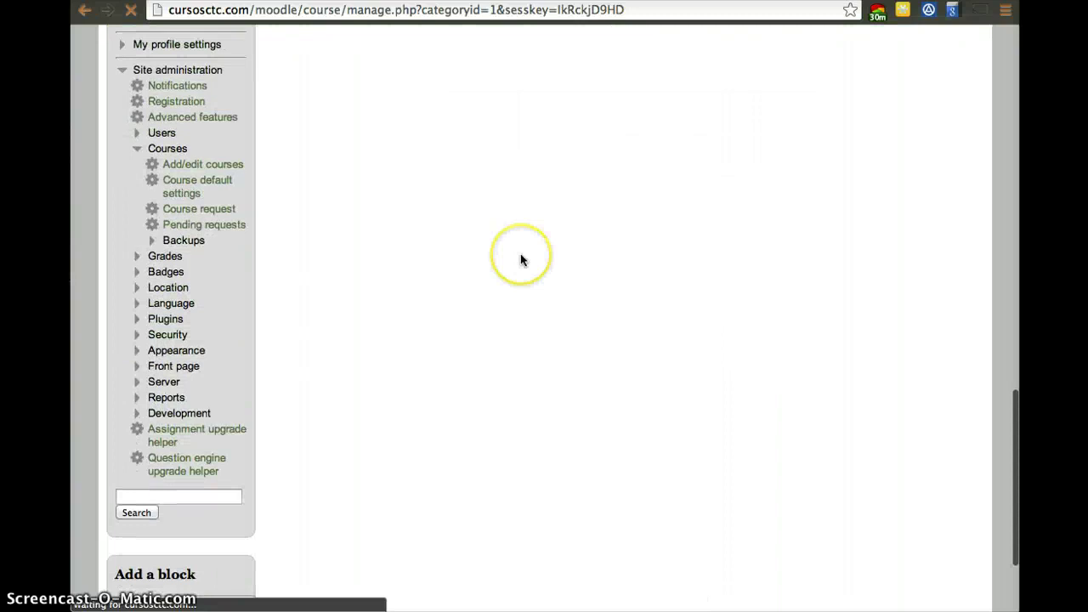
# Step: Return to the course category overview and start adding a new course
pyautogui.click(218, 360)
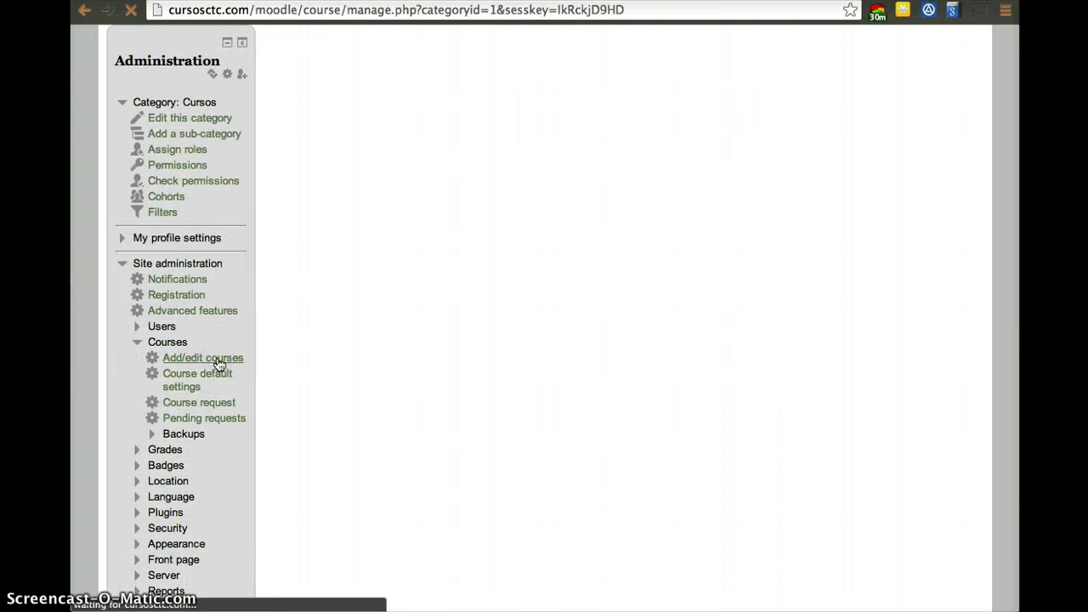
pyautogui.scroll(-3, 462, 432)
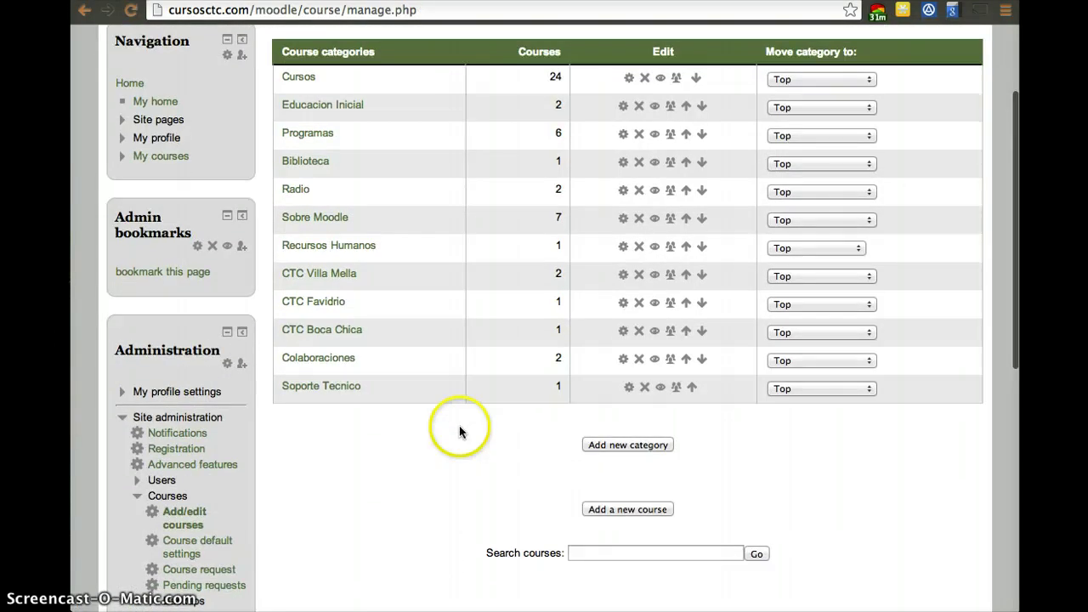
pyautogui.click(620, 505)
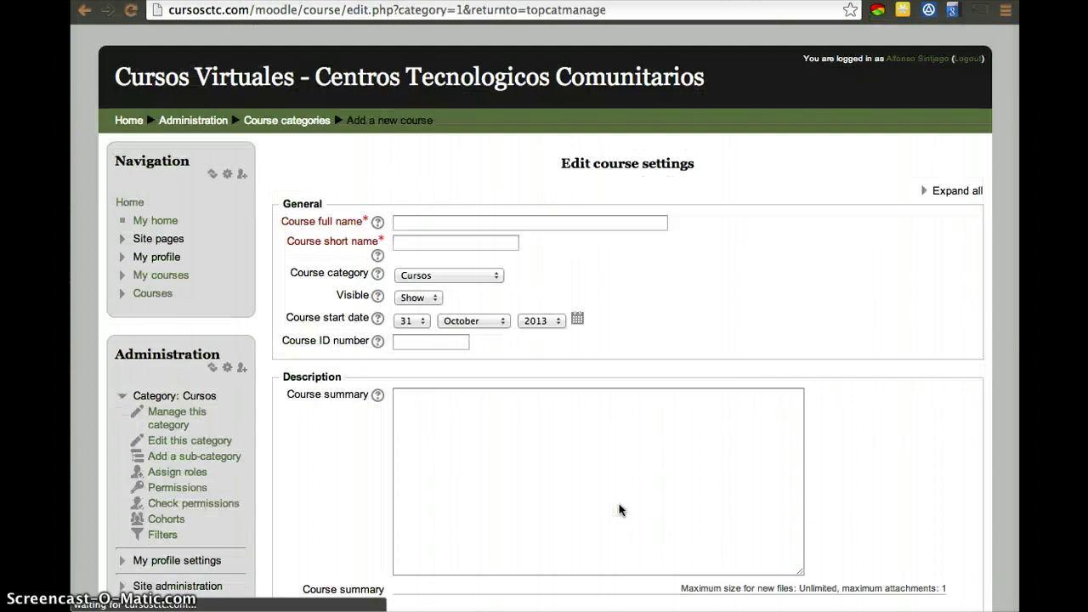
# Step: Set the course full name to "MS Powerpoint (2013-14)" and the short name to "MS Powerpoint", keeping the Cursos category
pyautogui.click(455, 243)
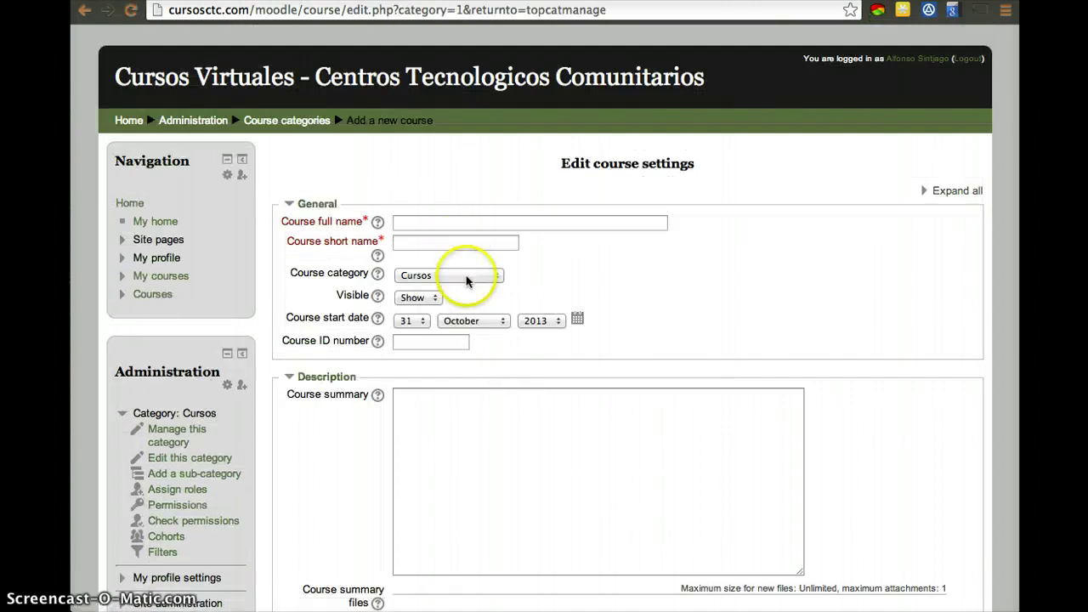
pyautogui.click(466, 281)
pyautogui.click(466, 274)
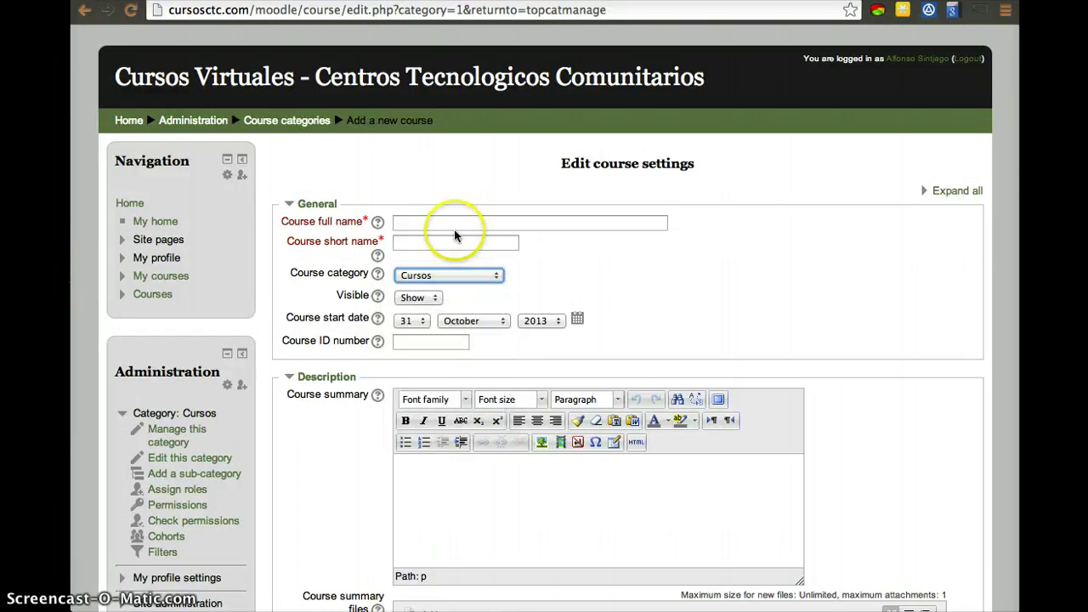
pyautogui.click(455, 222)
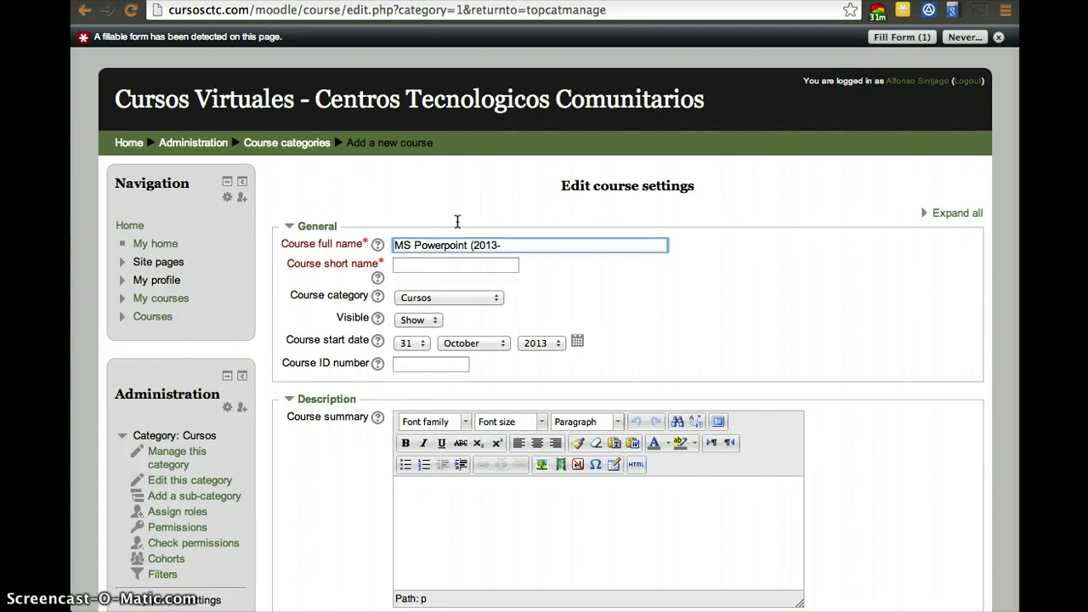
pyautogui.click(482, 266)
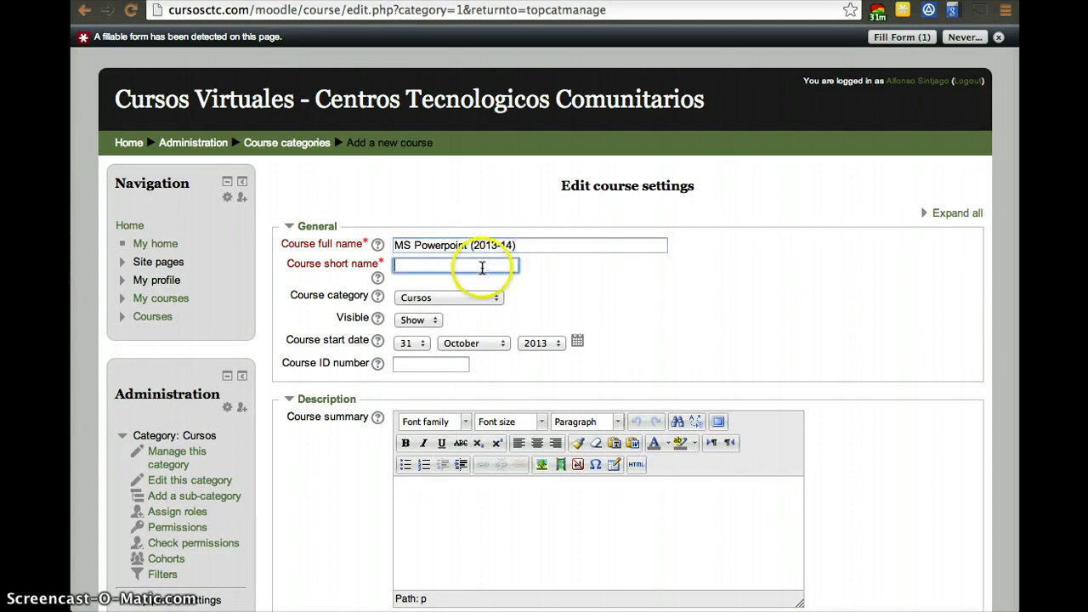
pyautogui.write('MS Powerpoi')
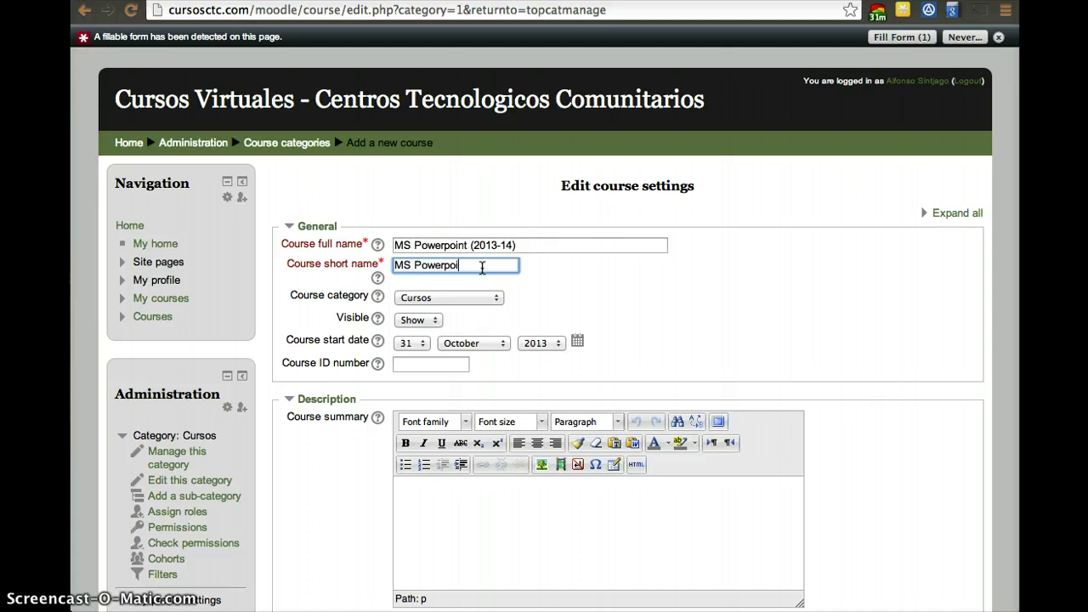
pyautogui.write('nt')
pyautogui.click(612, 323)
pyautogui.scroll(-3, 612, 323)
pyautogui.click(618, 327)
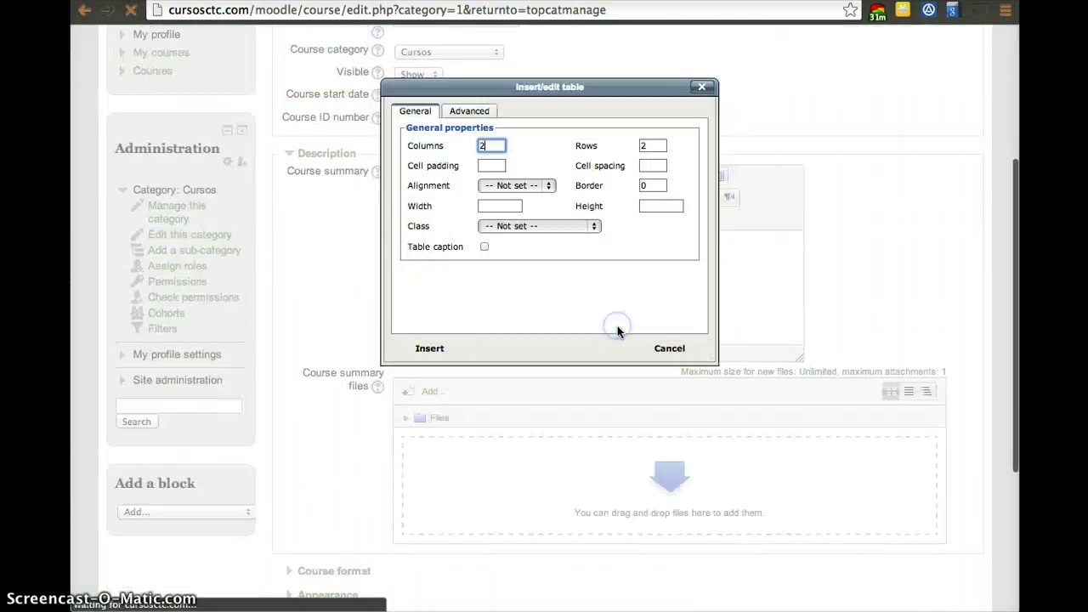
pyautogui.click(699, 90)
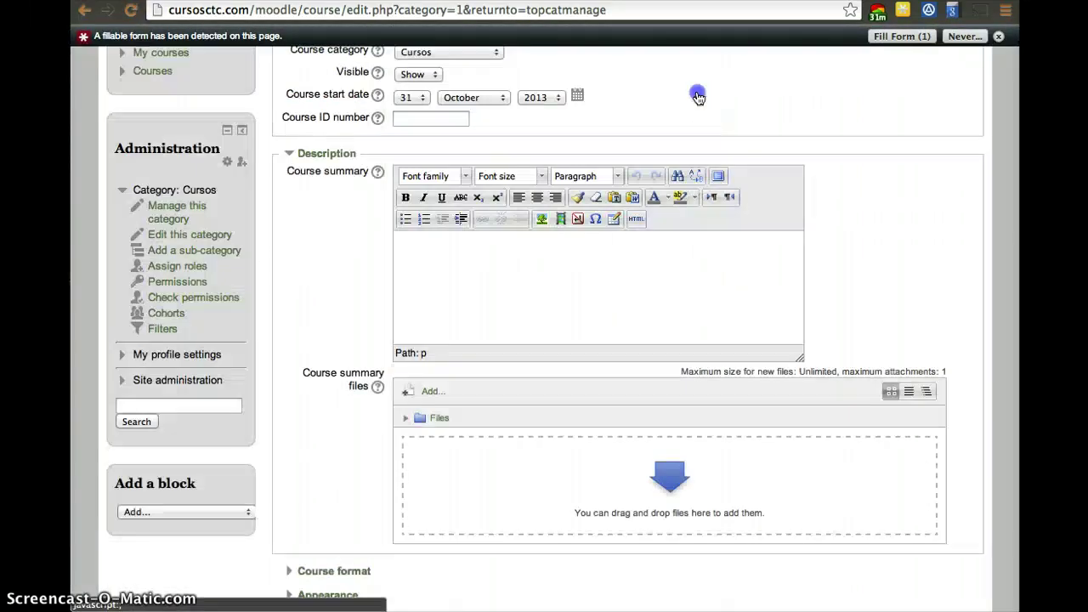
# Step: Try to save the new course with its default format and access settings
pyautogui.scroll(-5, 663, 234)
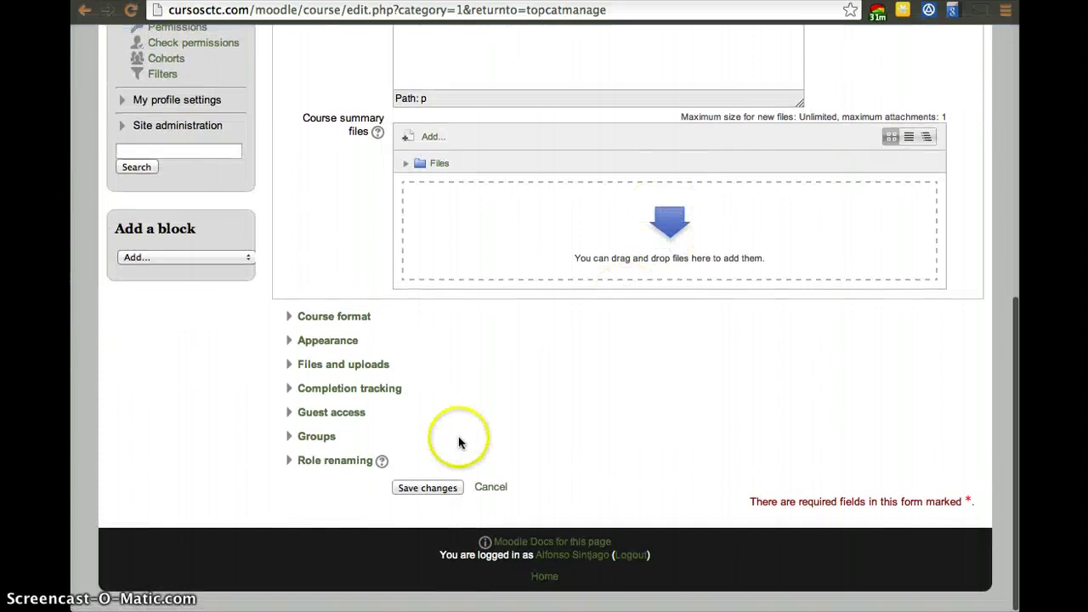
pyautogui.click(439, 485)
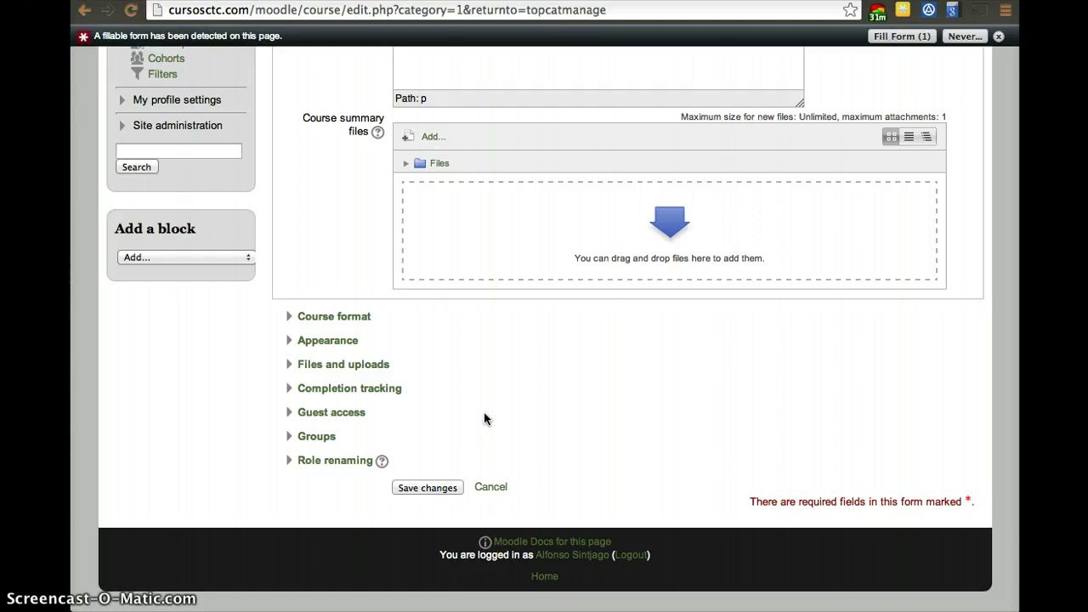
pyautogui.click(437, 487)
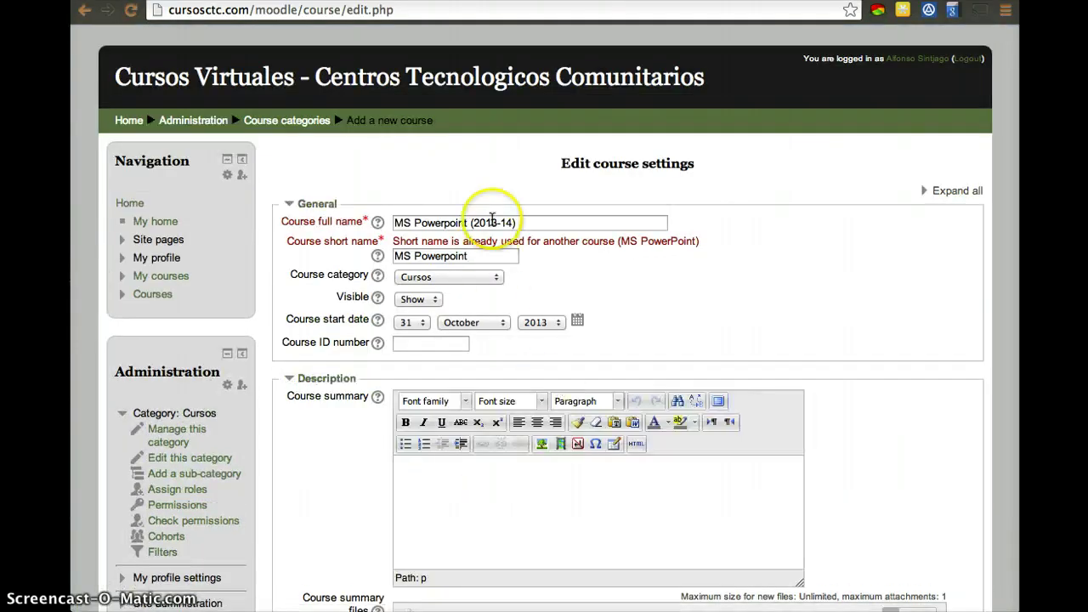
# Step: Revisit the course short name and submit the new course again
pyautogui.click(415, 259)
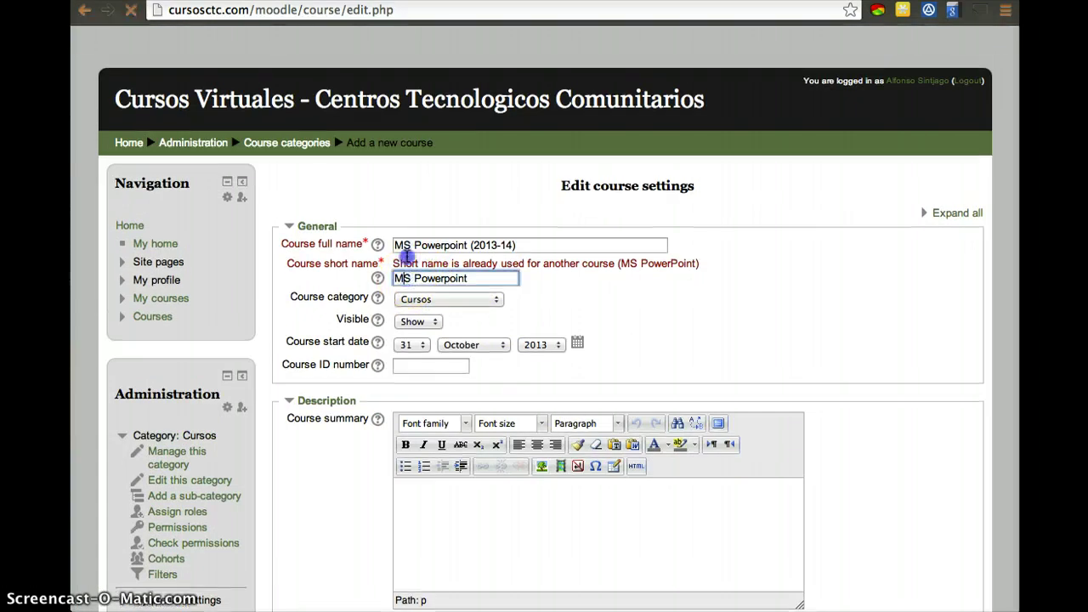
pyautogui.click(413, 280)
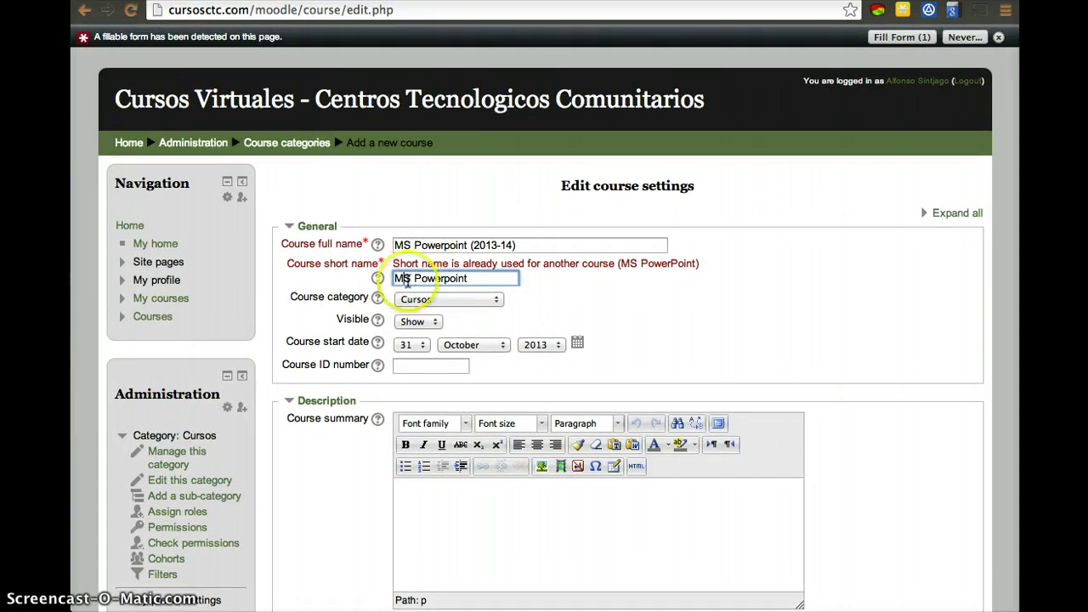
pyautogui.scroll(-10, 510, 331)
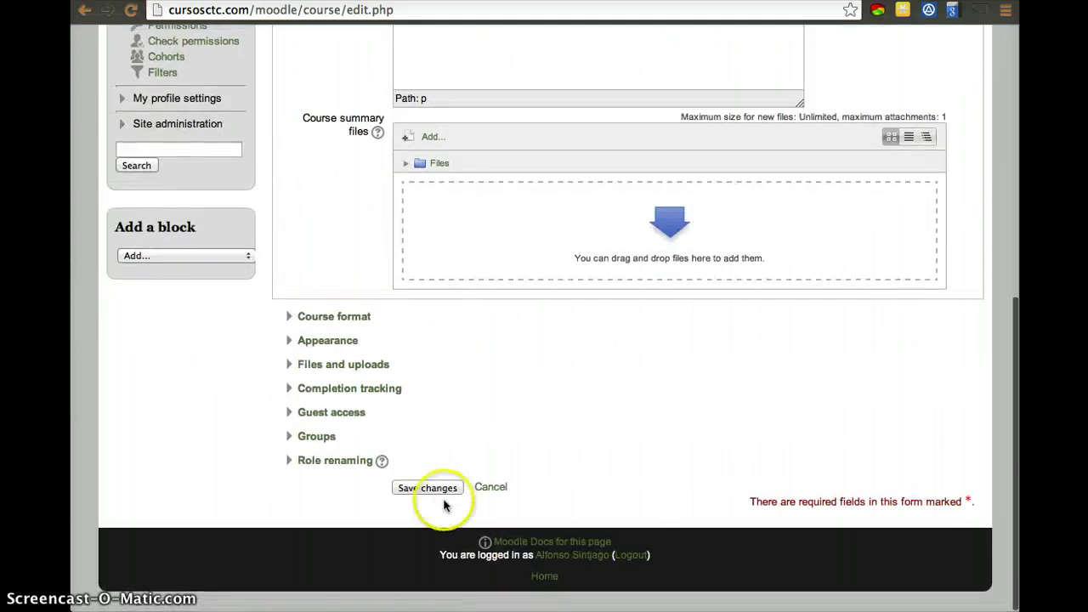
pyautogui.click(437, 490)
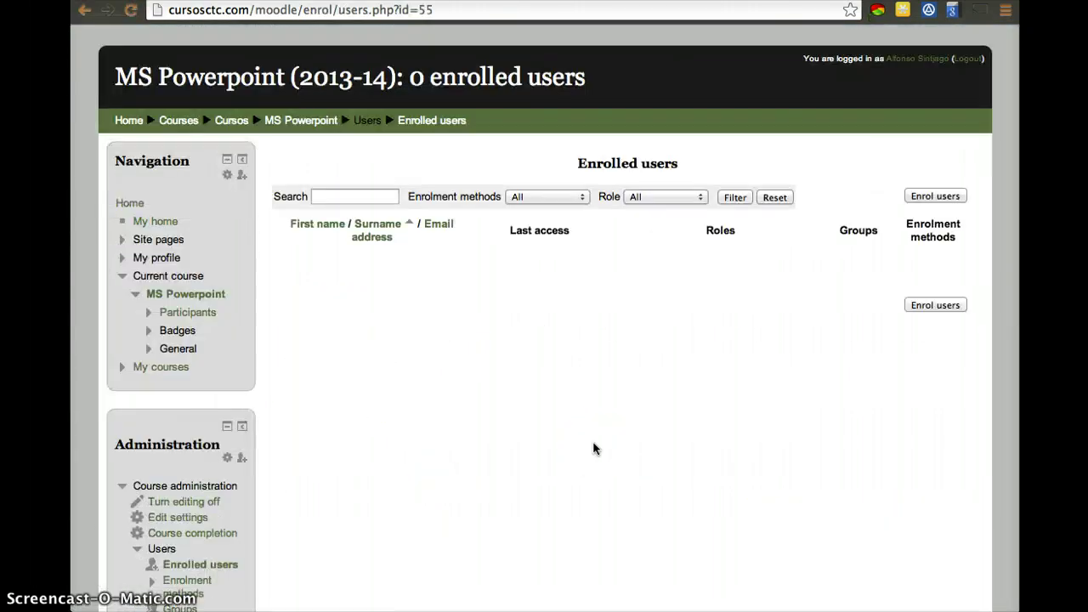
# Step: Start enrolling users in the new course and search for the intended person by surname
pyautogui.click(690, 158)
pyautogui.click(917, 197)
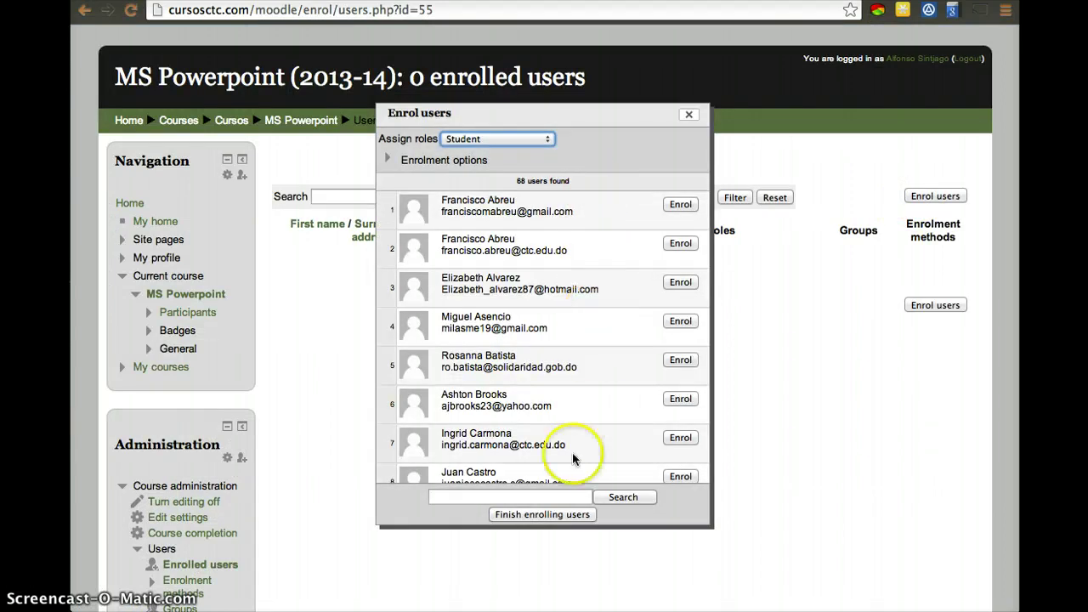
pyautogui.click(541, 495)
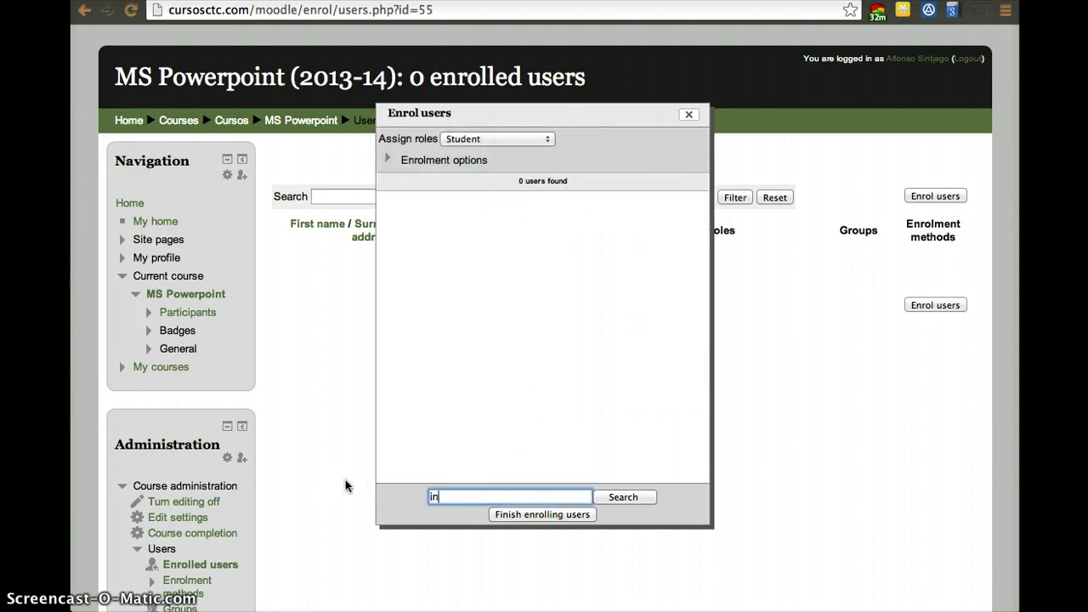
pyautogui.write('inoa')
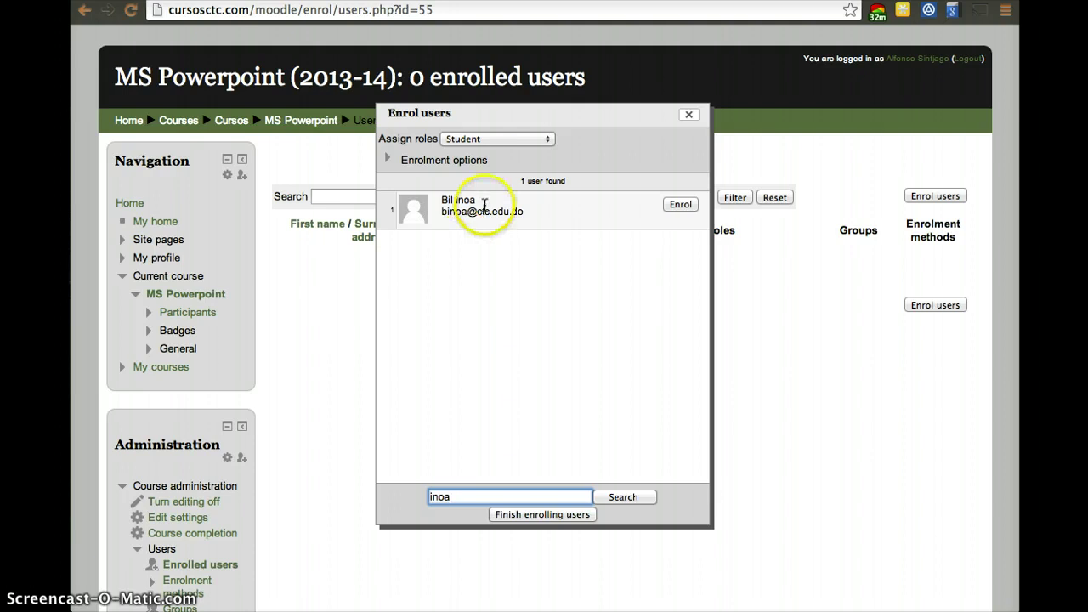
# Step: Enrol the found user in the course with the Manager role
pyautogui.click(514, 139)
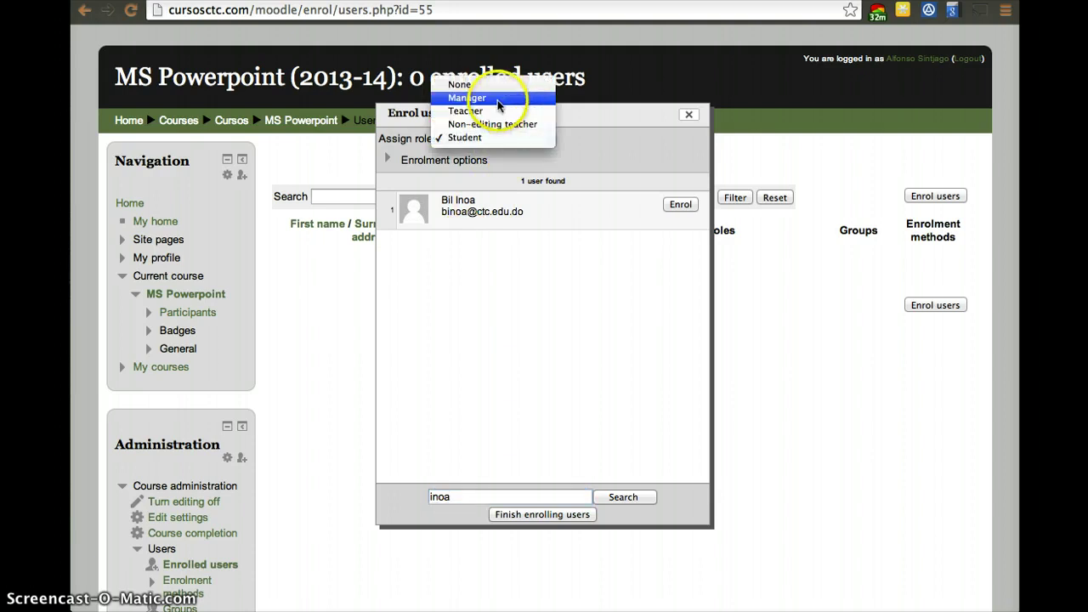
pyautogui.click(497, 99)
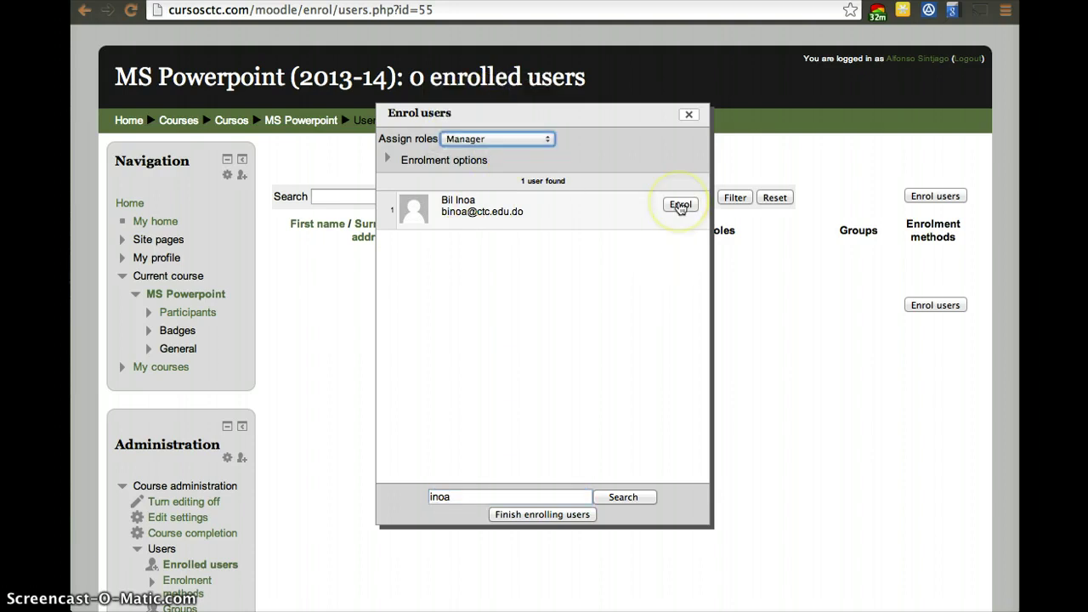
pyautogui.click(680, 206)
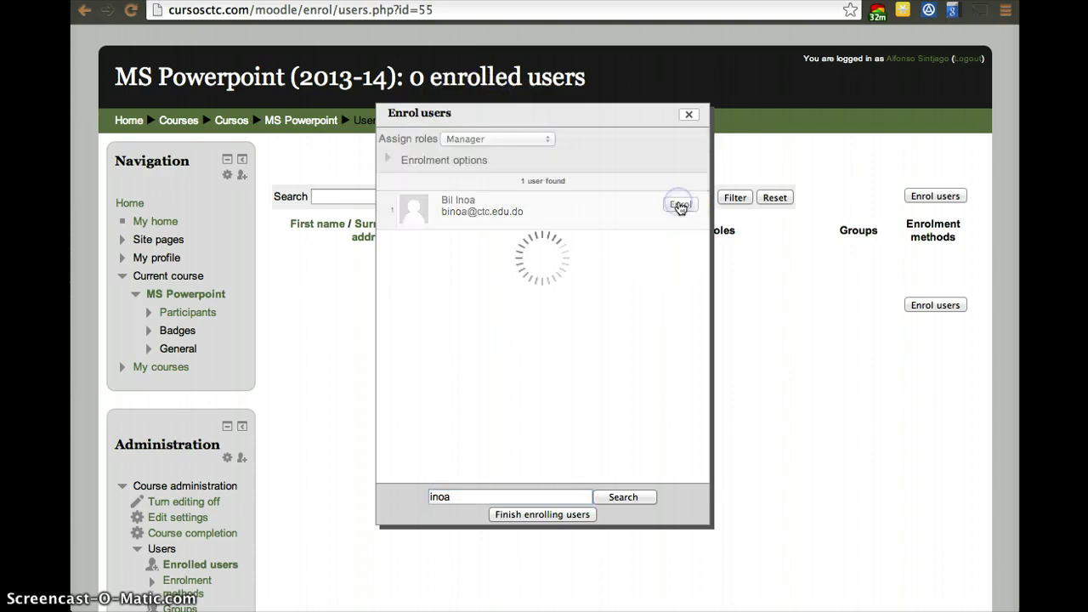
# Step: Search the enrolment list by the second surname, enrol both matching accounts as Manager, and finish enrolling users
pyautogui.click(507, 139)
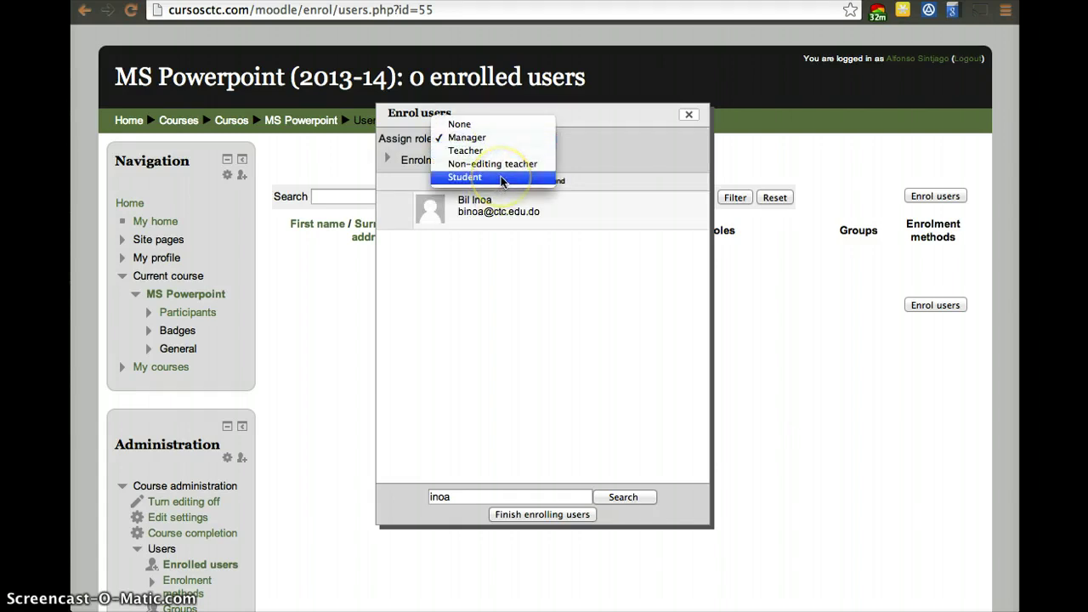
pyautogui.click(535, 262)
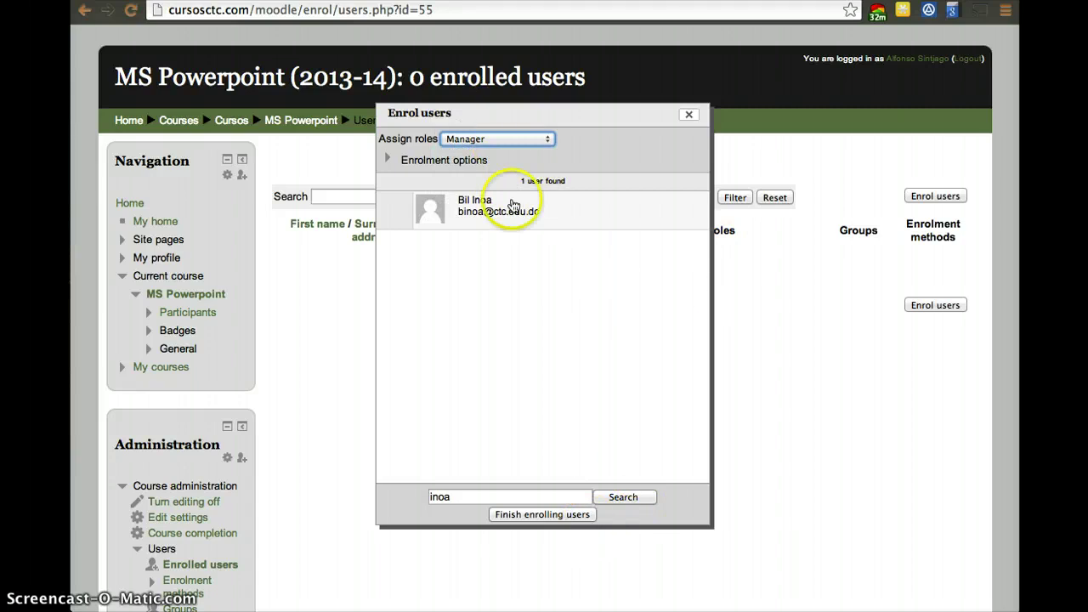
pyautogui.click(533, 497)
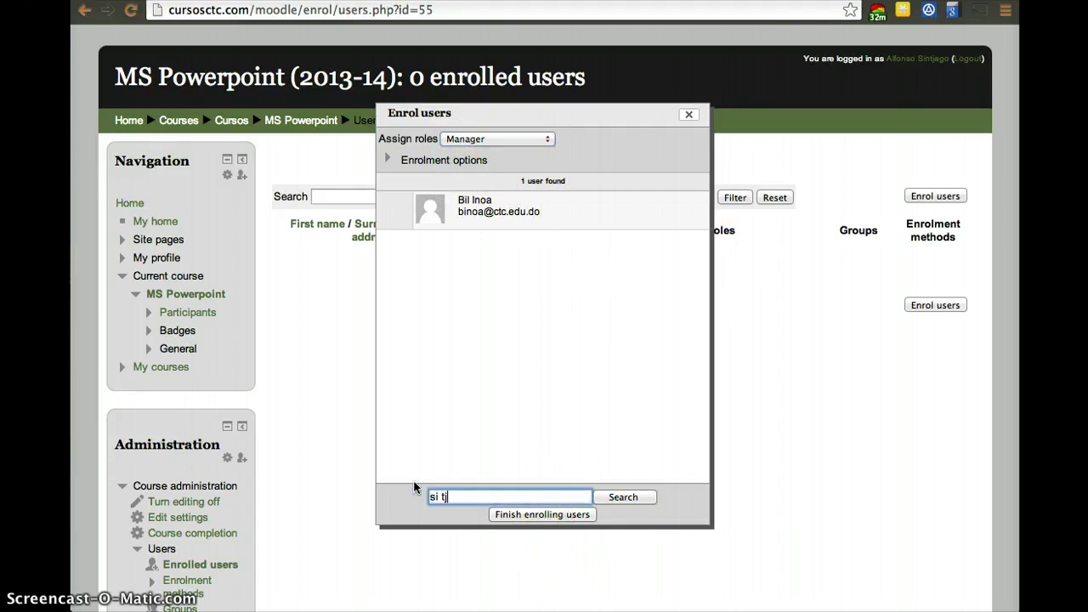
pyautogui.write('sintjago')
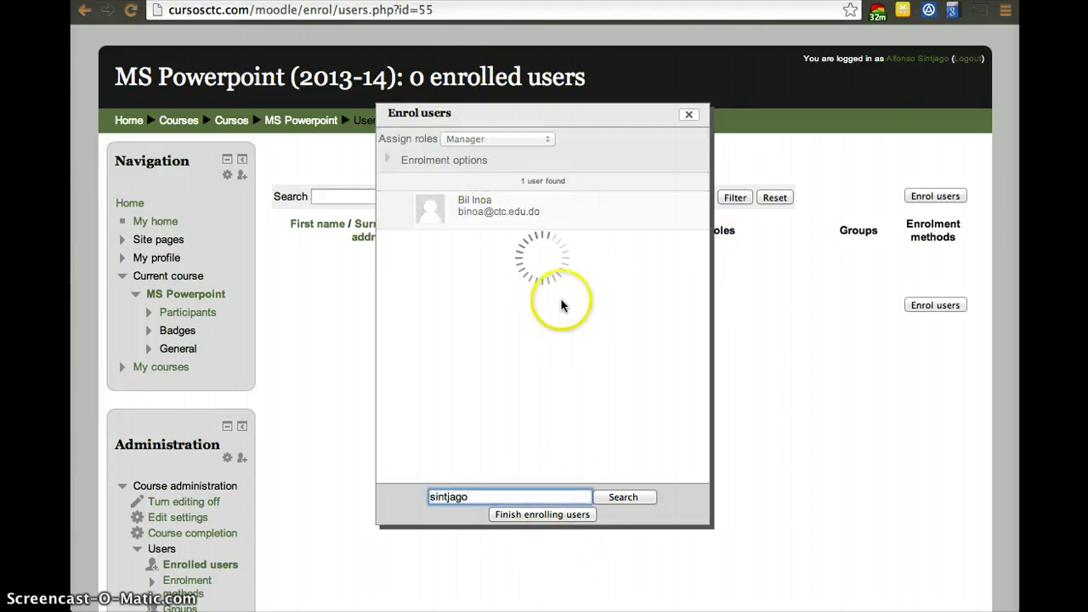
pyautogui.click(668, 212)
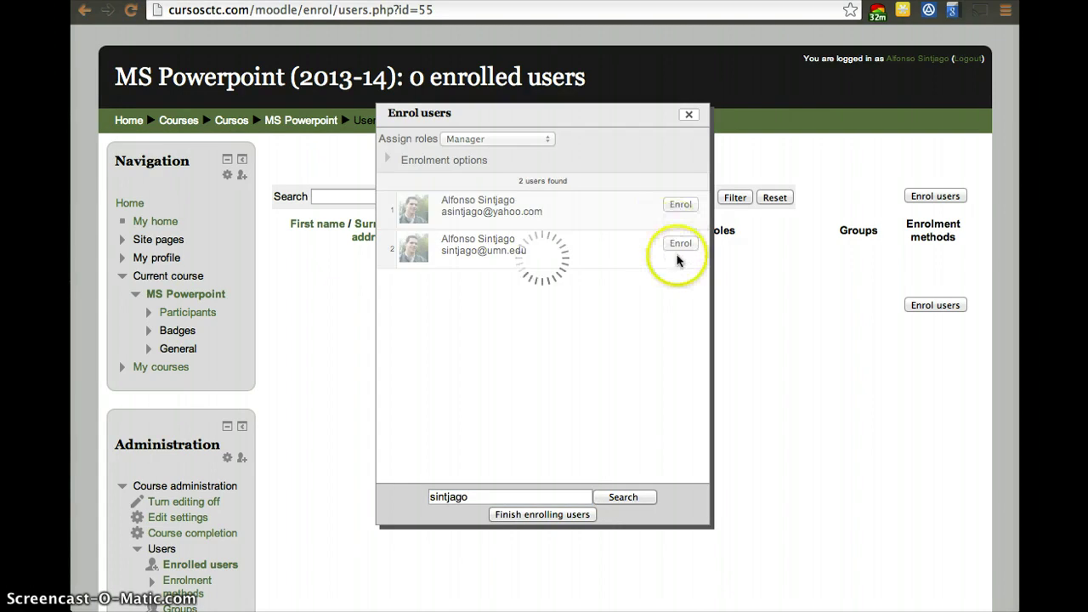
pyautogui.click(682, 248)
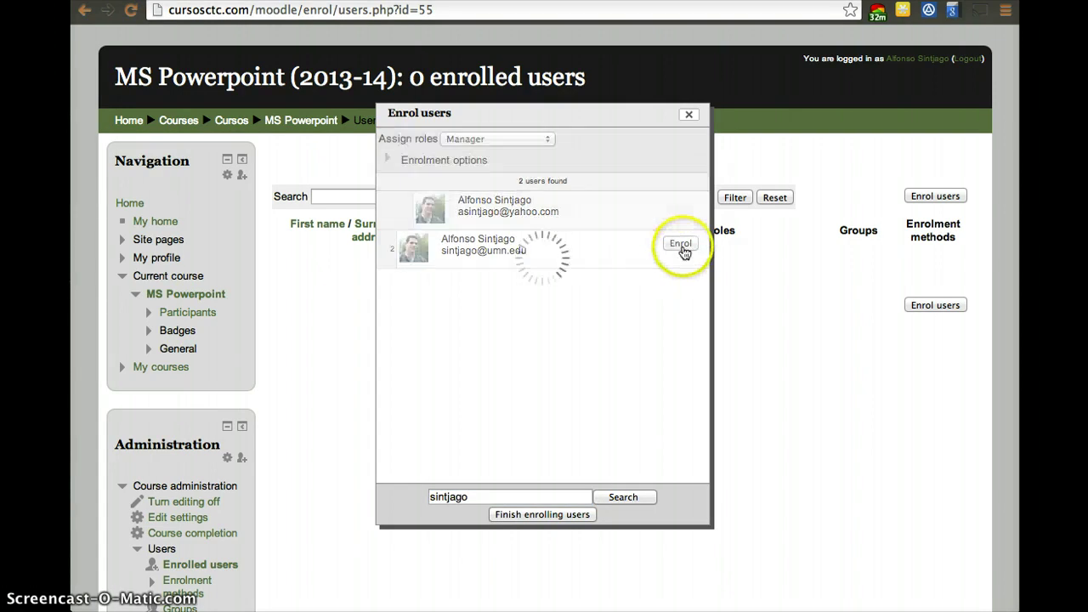
pyautogui.click(690, 115)
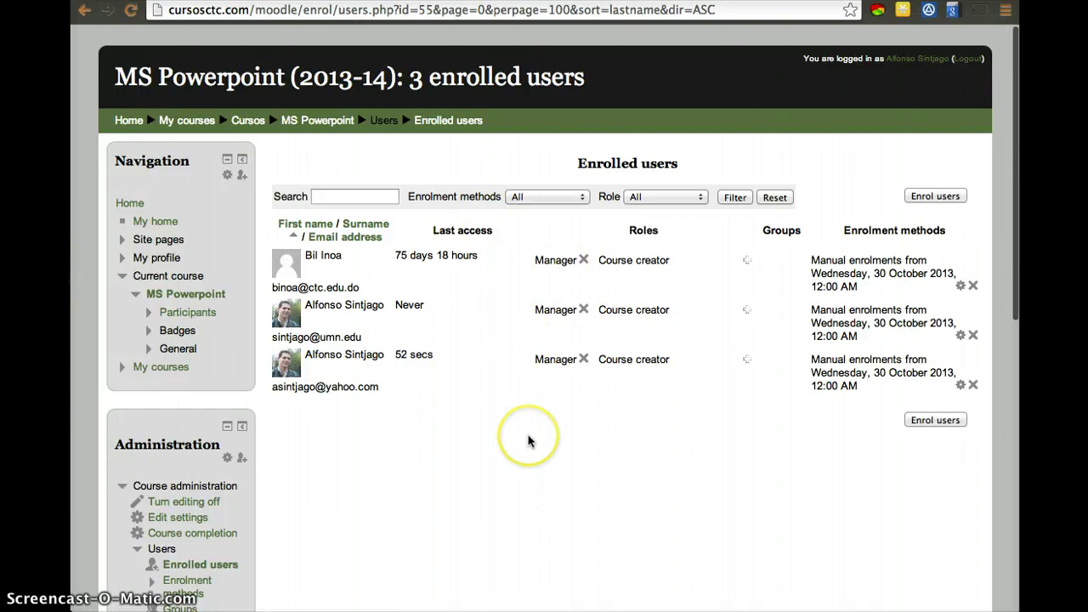
# Step: Return from the enrolled users list to the main page of the MS Powerpoint (2013-14) course
pyautogui.scroll(-2, 528, 440)
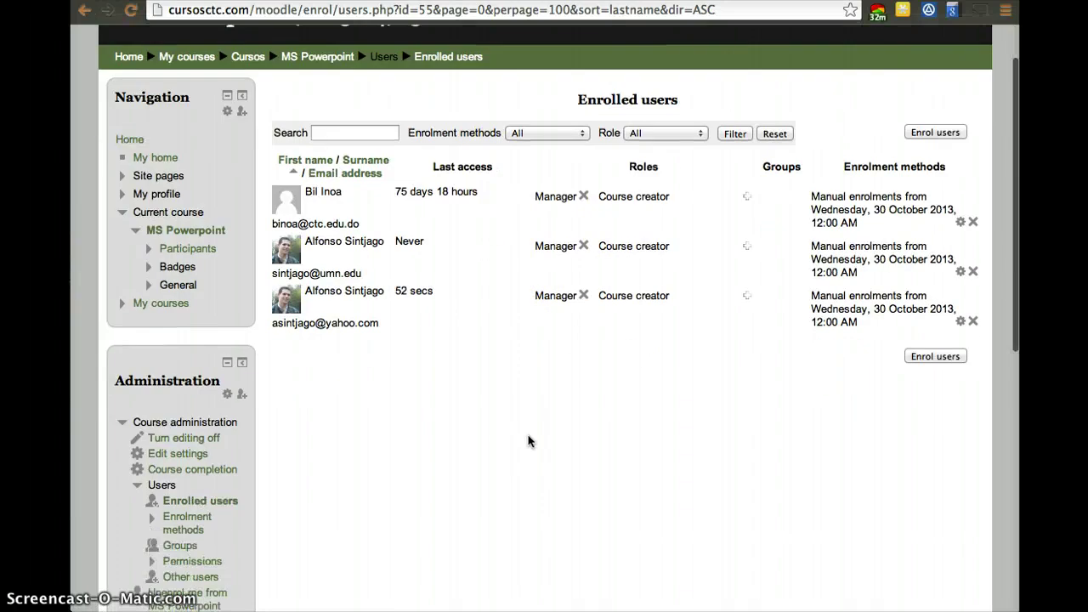
pyautogui.scroll(-10, 528, 440)
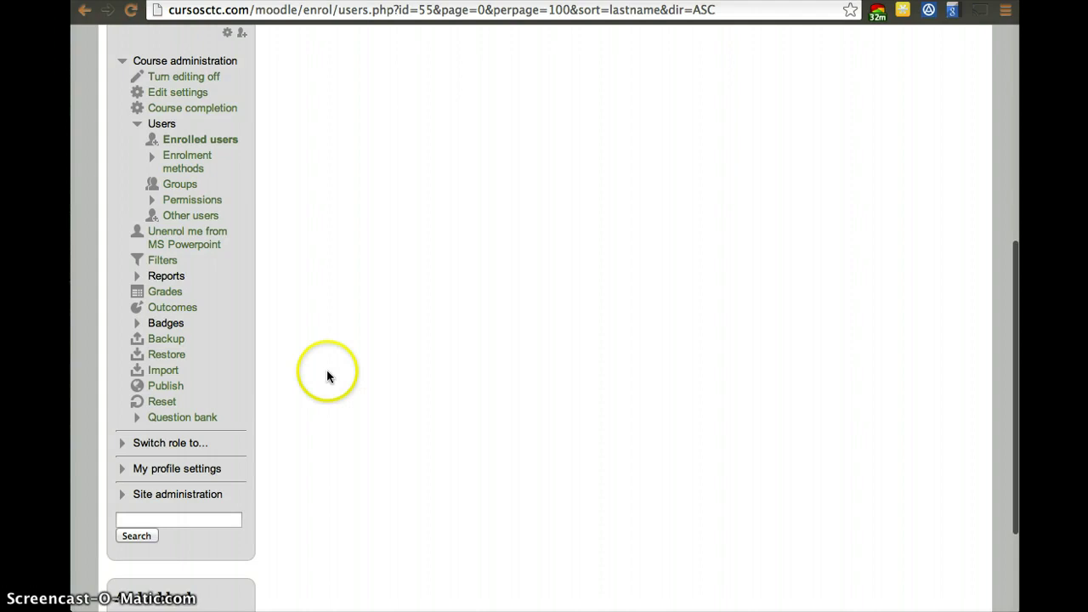
pyautogui.scroll(-2, 362, 354)
pyautogui.scroll(15, 362, 355)
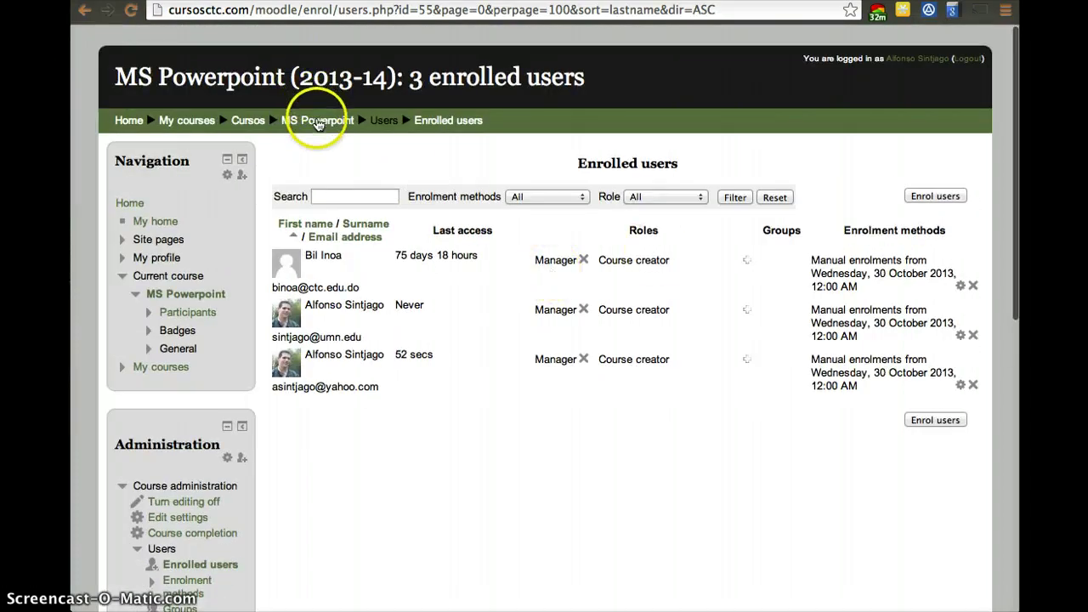
pyautogui.click(318, 123)
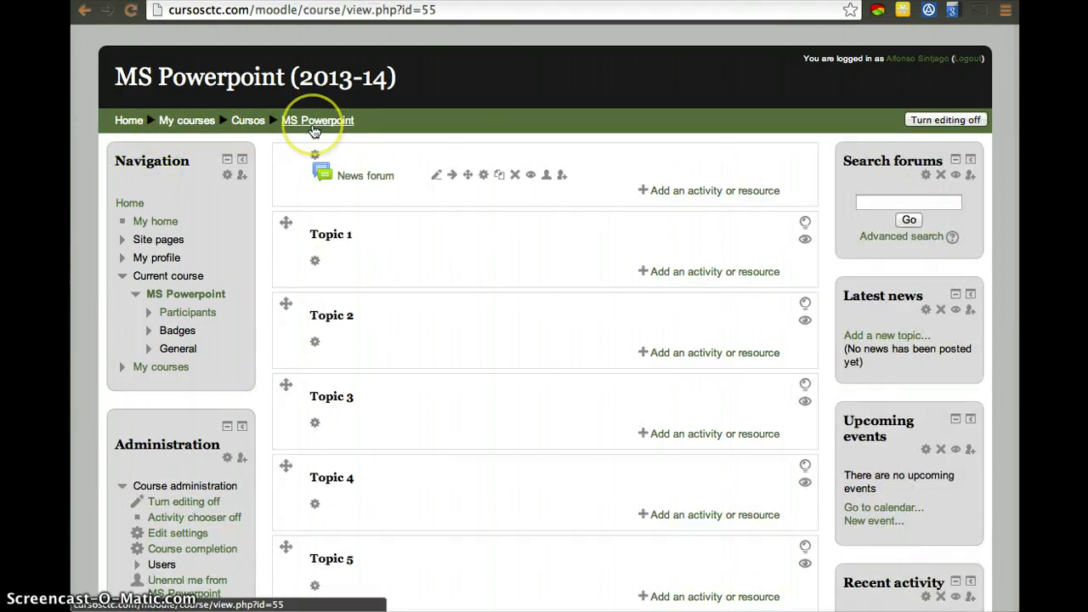
# Step: Start importing data from another course into the MS Powerpoint (2013-14) course
pyautogui.scroll(-3, 398, 362)
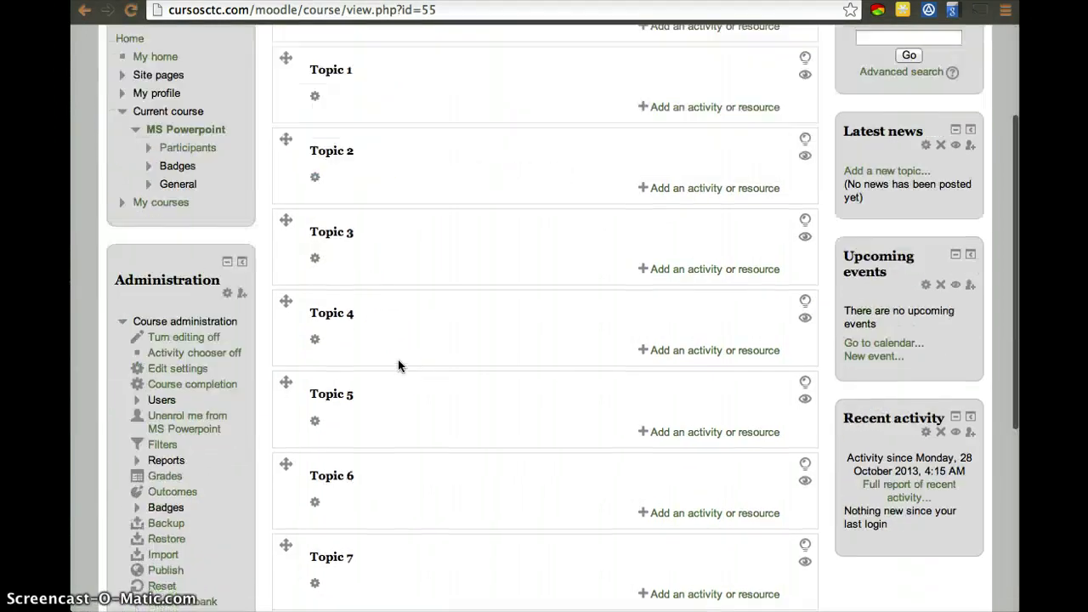
pyautogui.scroll(-4, 398, 366)
pyautogui.scroll(6, 398, 365)
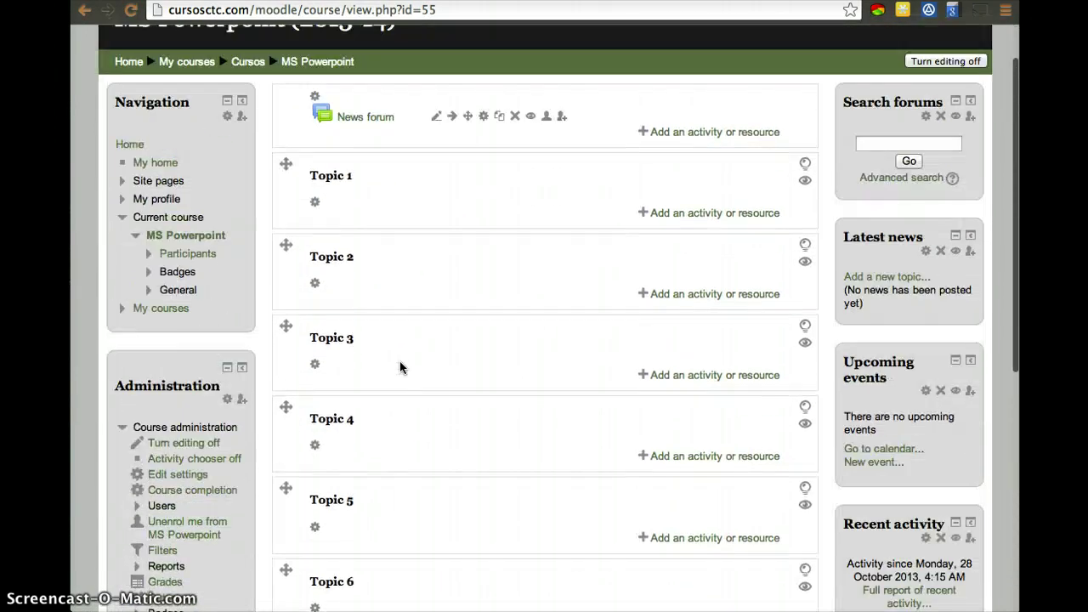
pyautogui.scroll(-3, 400, 366)
pyautogui.scroll(-2, 202, 462)
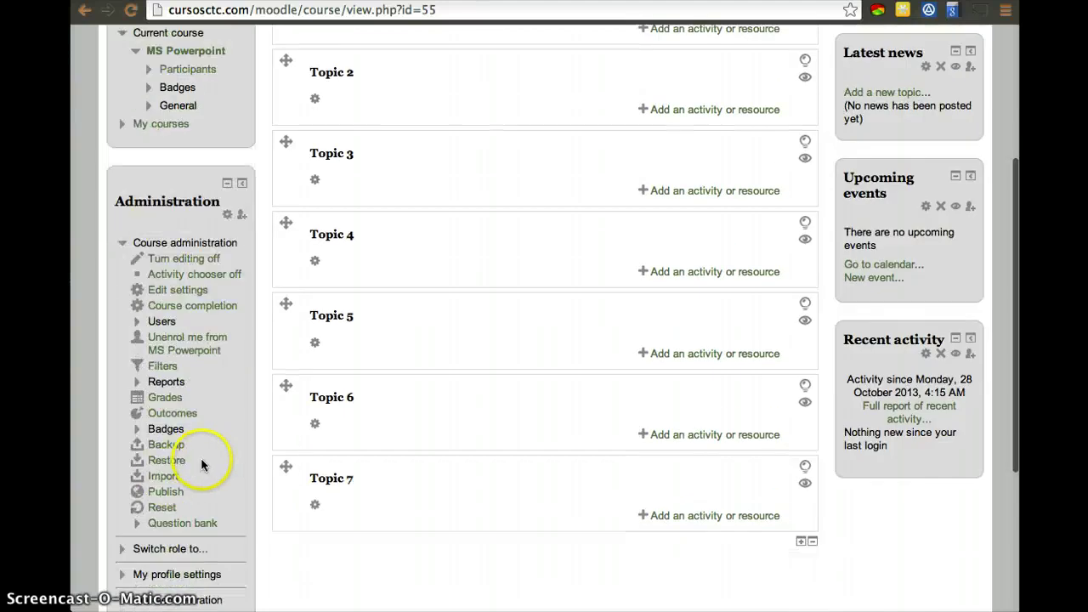
pyautogui.click(163, 479)
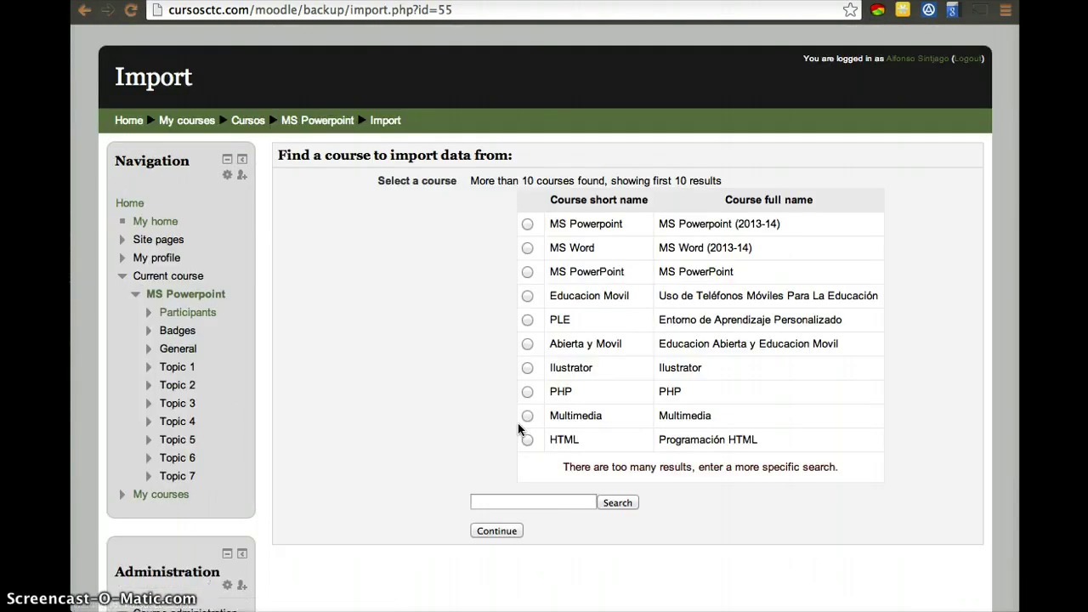
# Step: Search the source courses for "powerpoint" and continue with the existing MS PowerPoint course as the import source
pyautogui.click(584, 497)
pyautogui.click(584, 494)
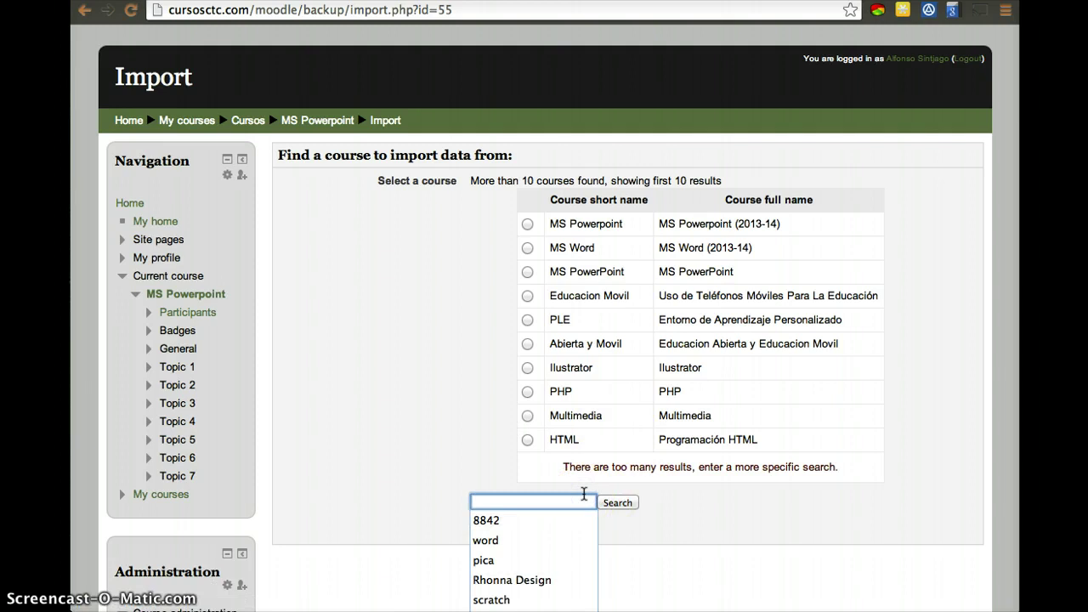
pyautogui.write('powerpoint')
pyautogui.press('Return')
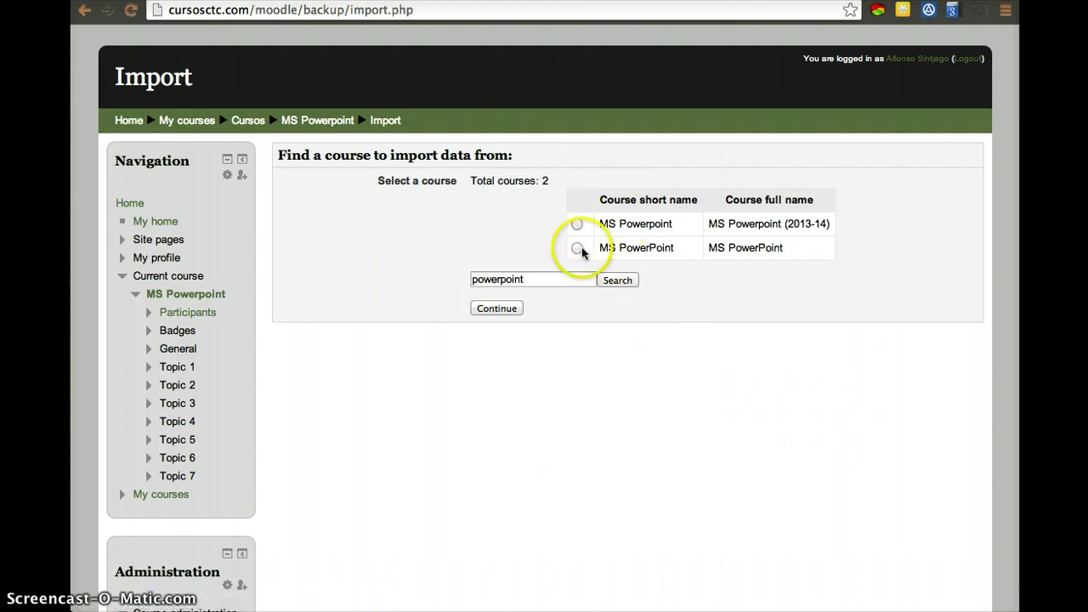
pyautogui.click(577, 248)
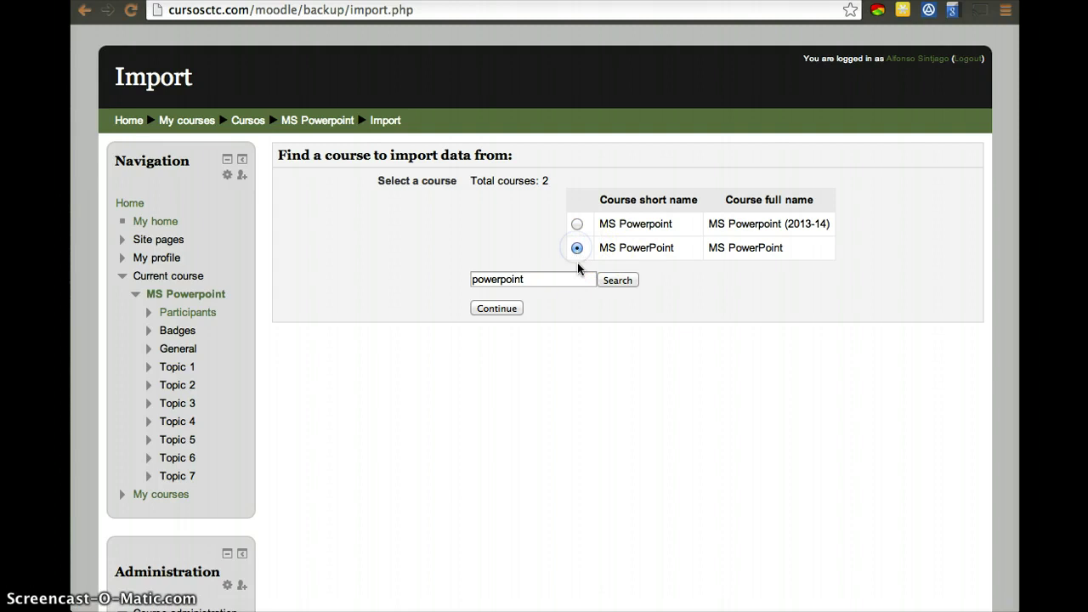
pyautogui.click(577, 253)
pyautogui.click(487, 309)
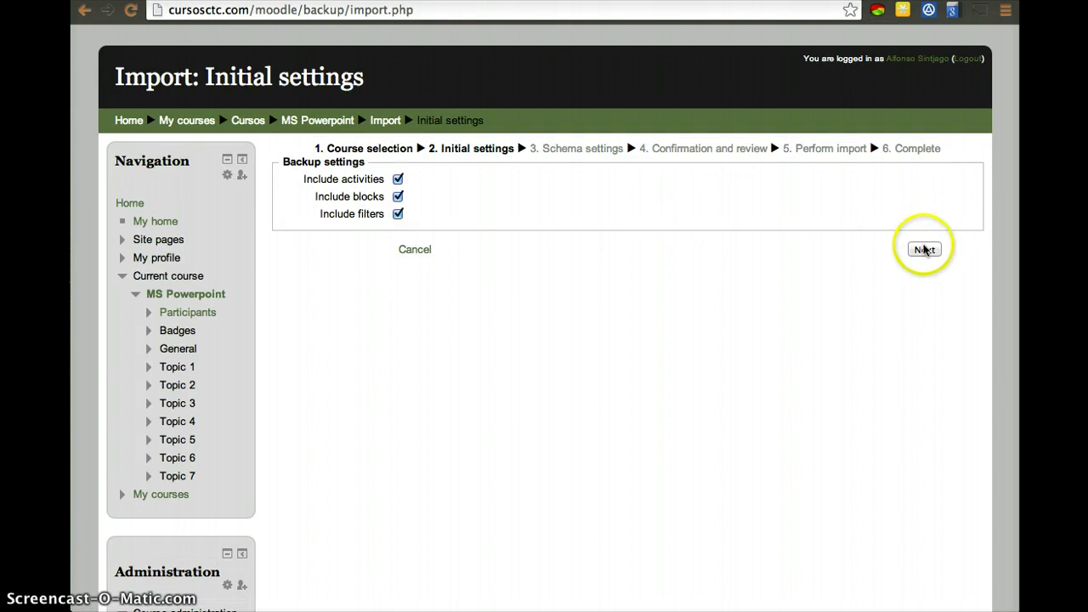
# Step: Perform the import with activities, blocks, filters and every listed section included, and return to the course
pyautogui.click(925, 250)
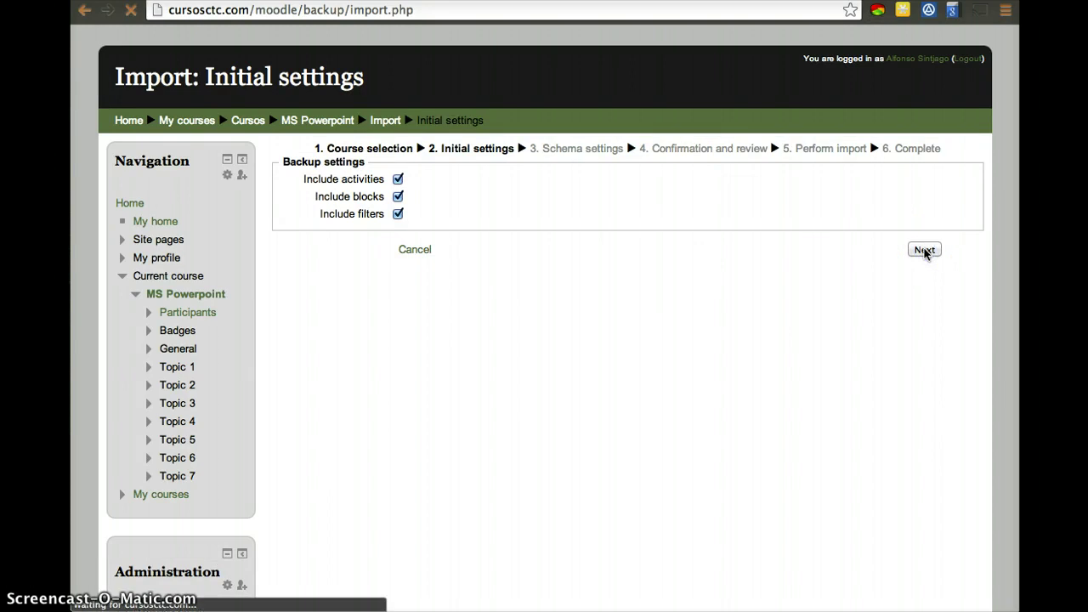
pyautogui.scroll(-10, 924, 260)
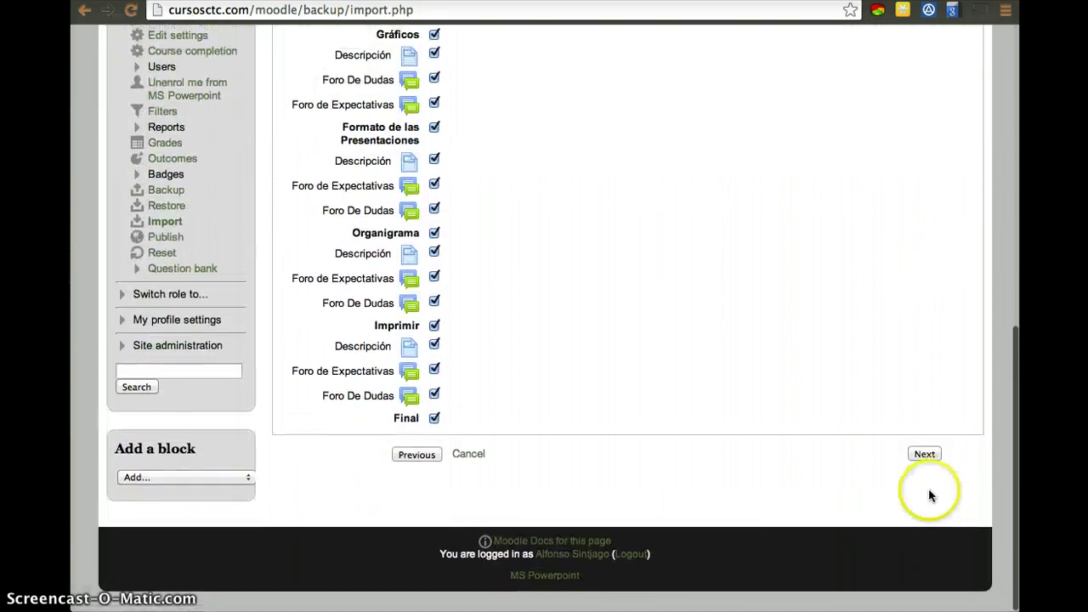
pyautogui.click(923, 456)
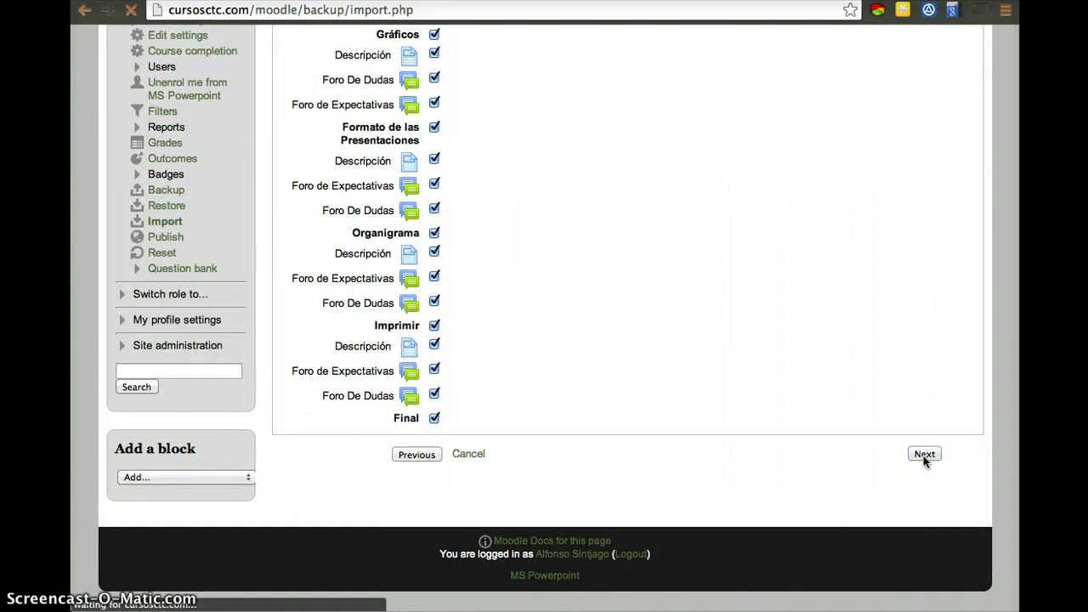
pyautogui.scroll(-10, 923, 462)
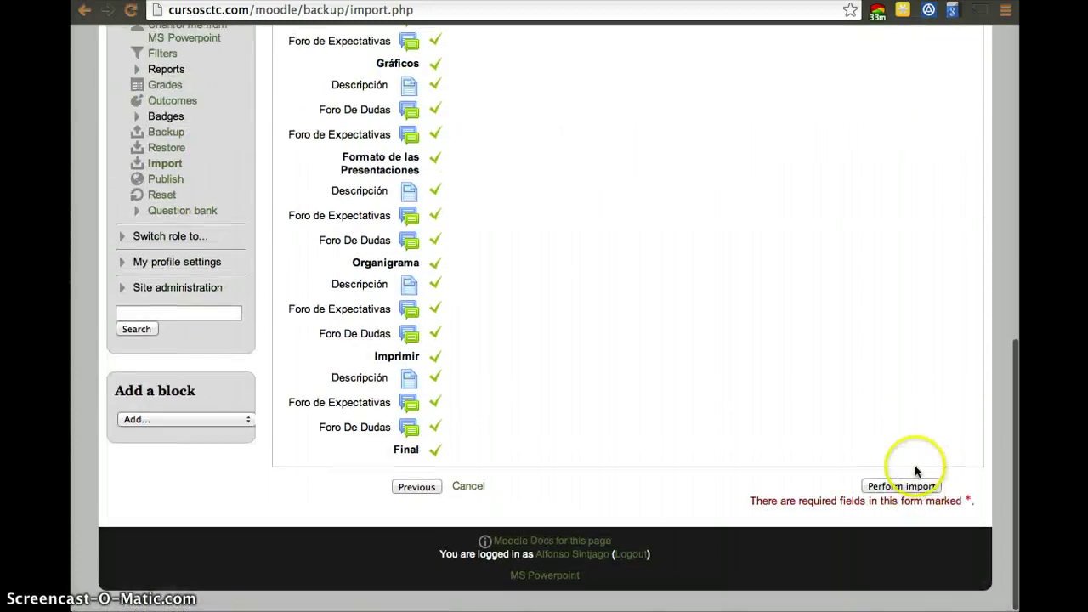
pyautogui.click(913, 357)
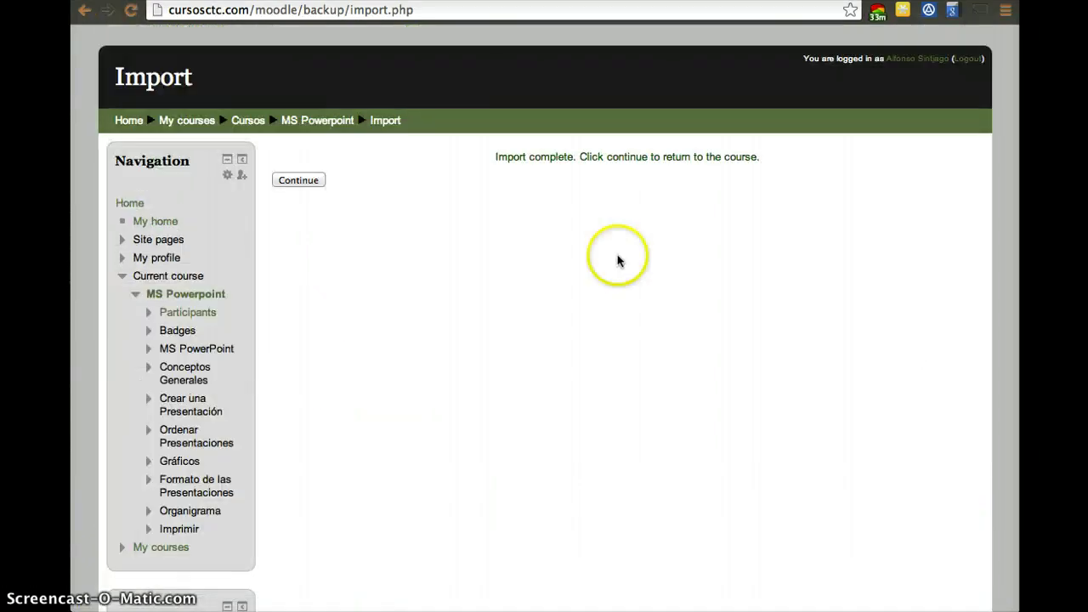
pyautogui.click(305, 180)
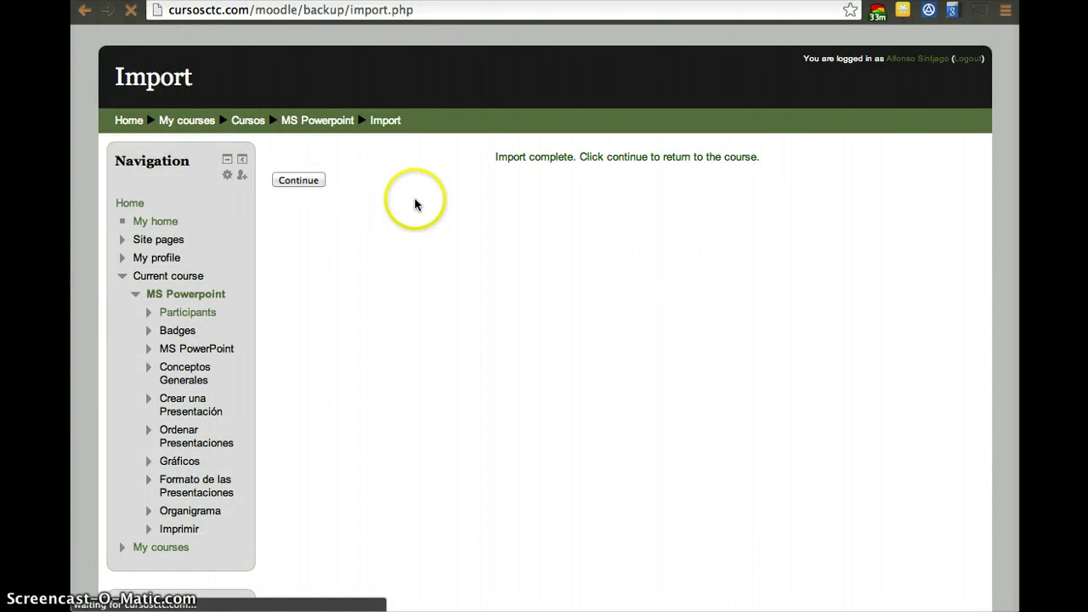
# Step: Increase the number of course sections by one so the Final section follows Imprimir
pyautogui.scroll(-3, 445, 250)
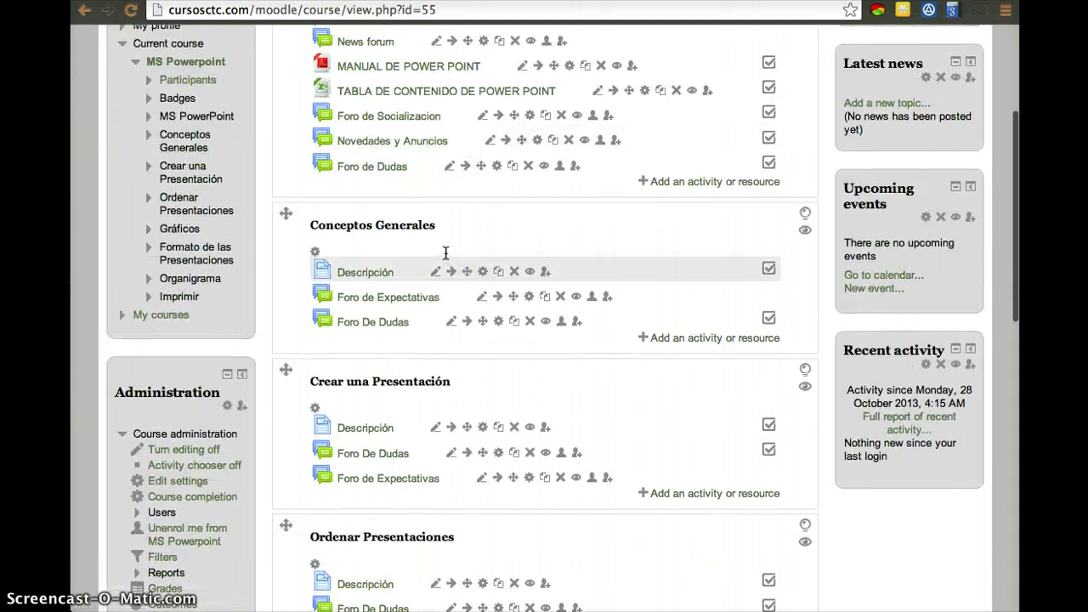
pyautogui.scroll(3, 445, 252)
pyautogui.scroll(-10, 446, 252)
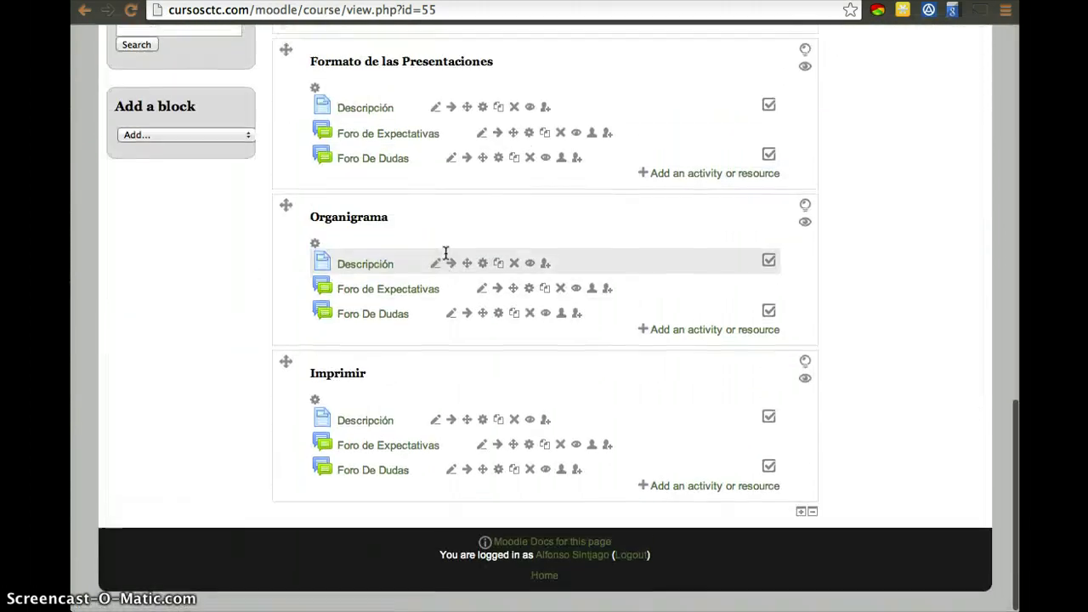
pyautogui.scroll(10, 446, 252)
pyautogui.scroll(-10, 445, 253)
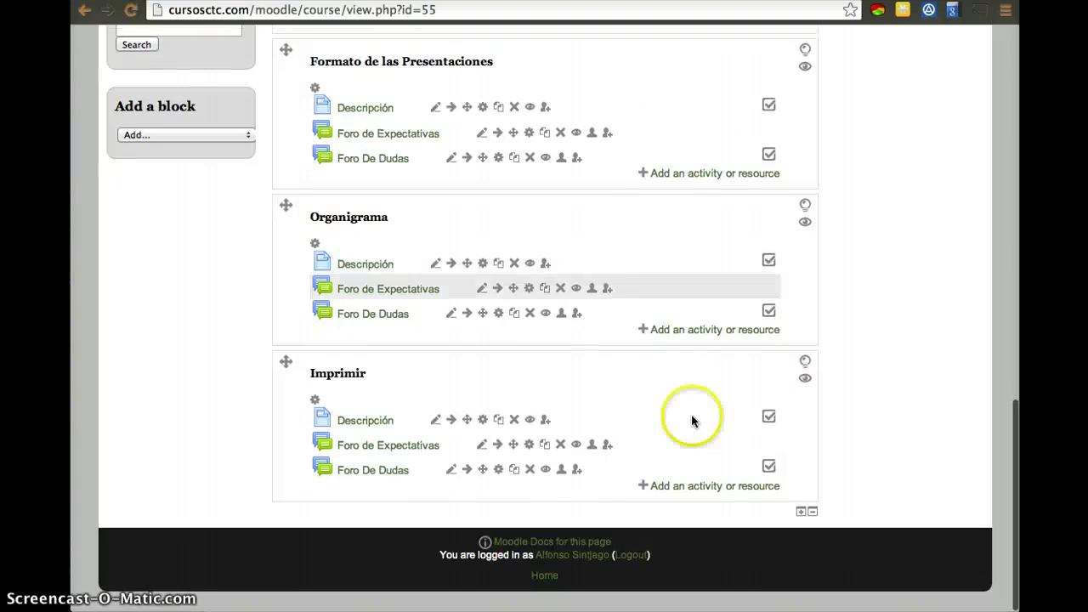
pyautogui.click(801, 513)
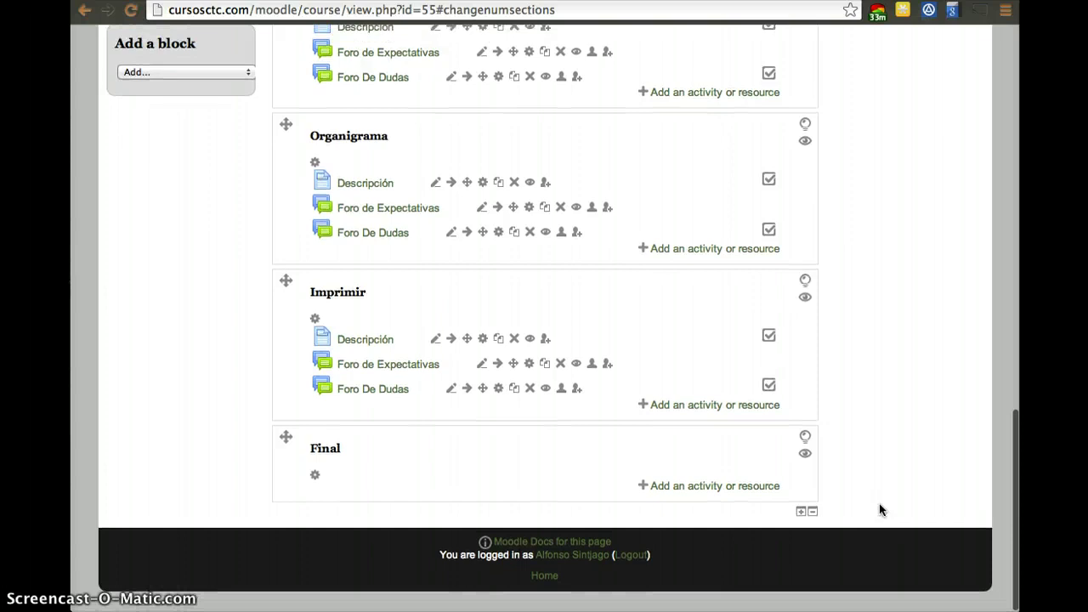
# Step: Look over the imported MS Powerpoint course sections and open the Cursos course category
pyautogui.press('Home')
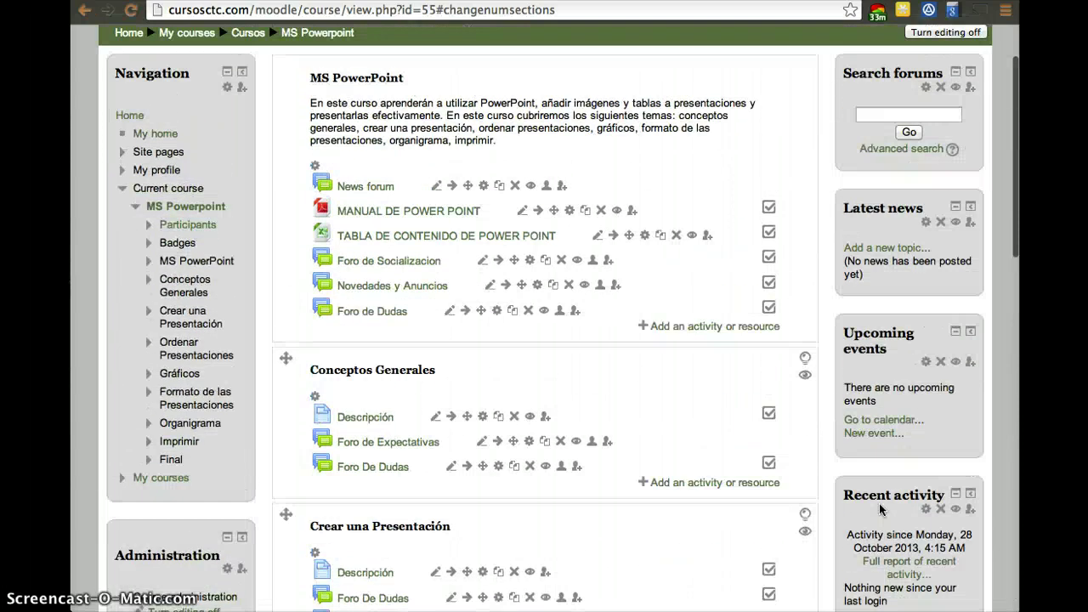
pyautogui.press('End')
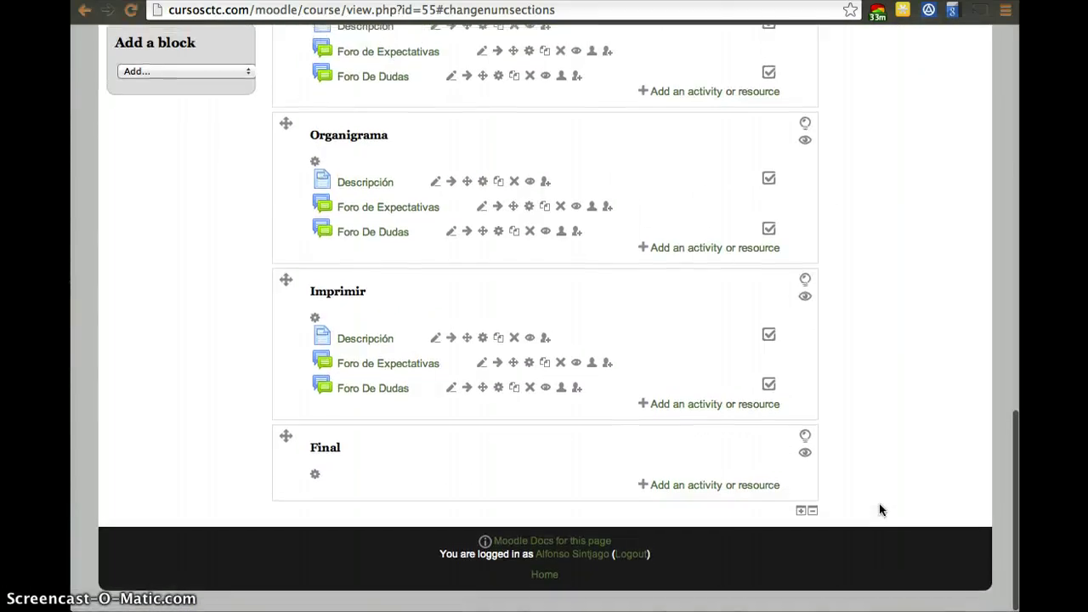
pyautogui.press('pageup')
pyautogui.press('Home')
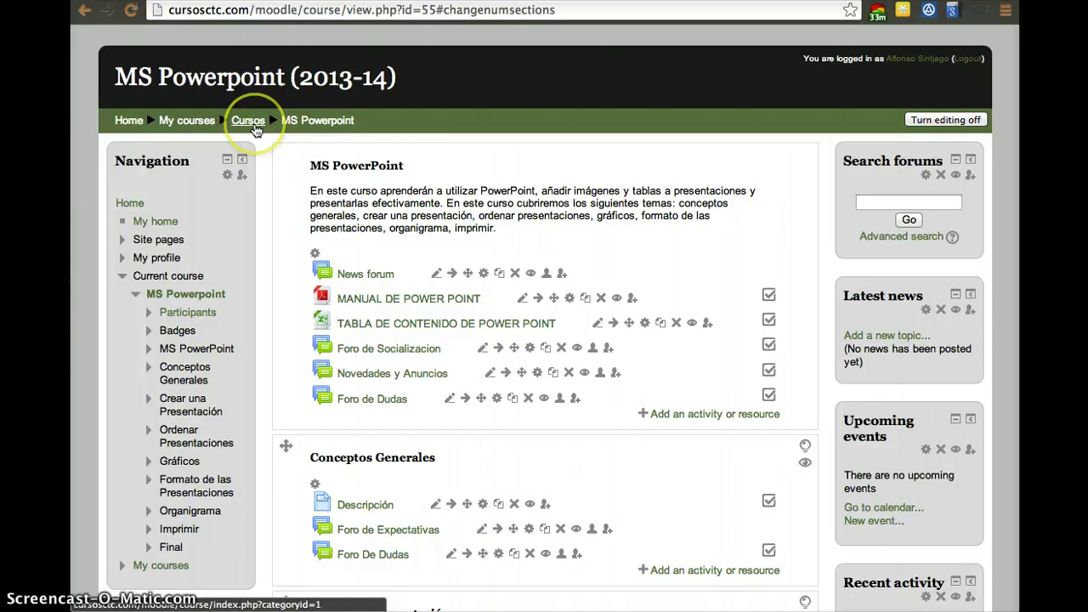
pyautogui.click(255, 129)
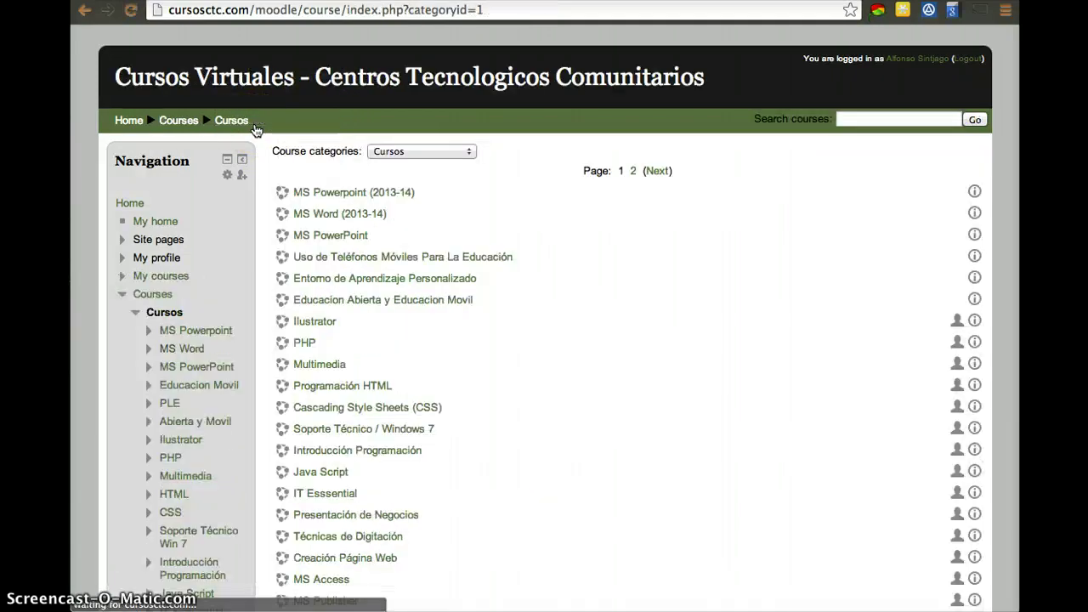
# Step: Open the site-wide page for adding and editing courses and start a new course
pyautogui.scroll(-15, 328, 345)
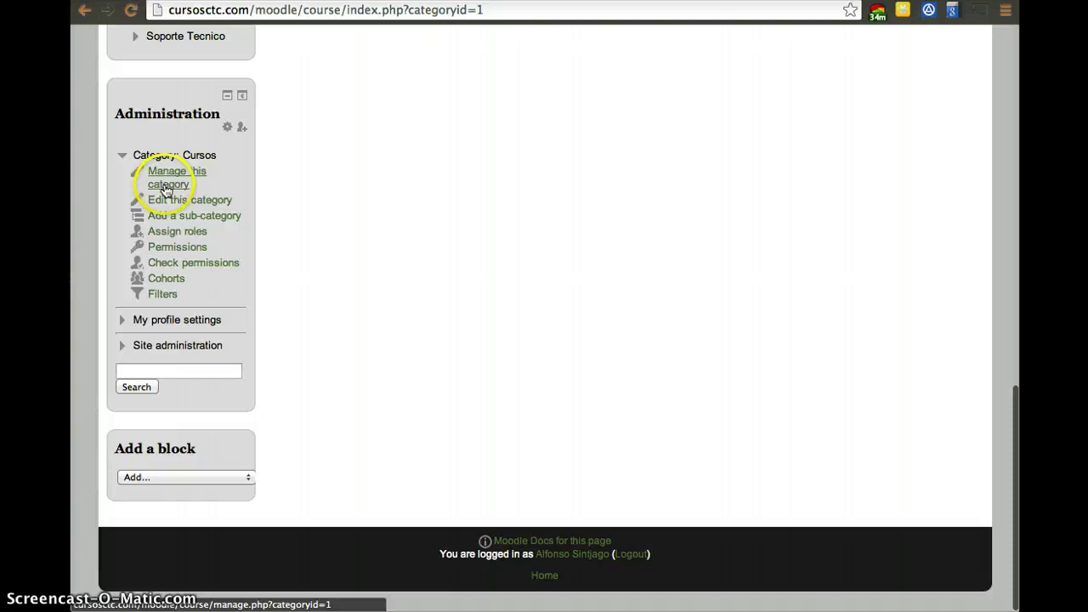
pyautogui.click(127, 348)
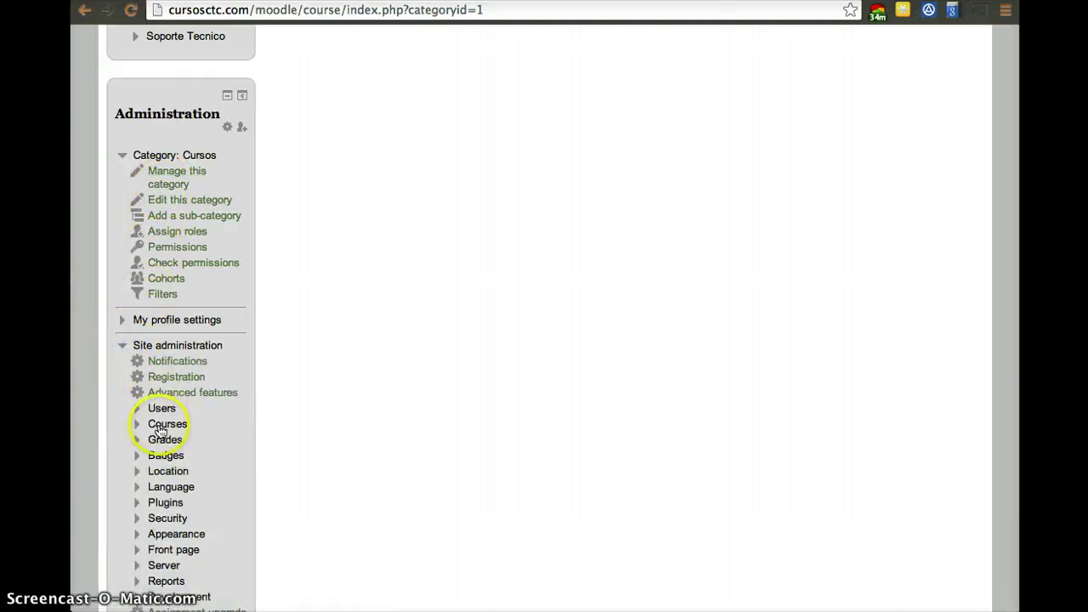
pyautogui.click(141, 426)
pyautogui.click(184, 441)
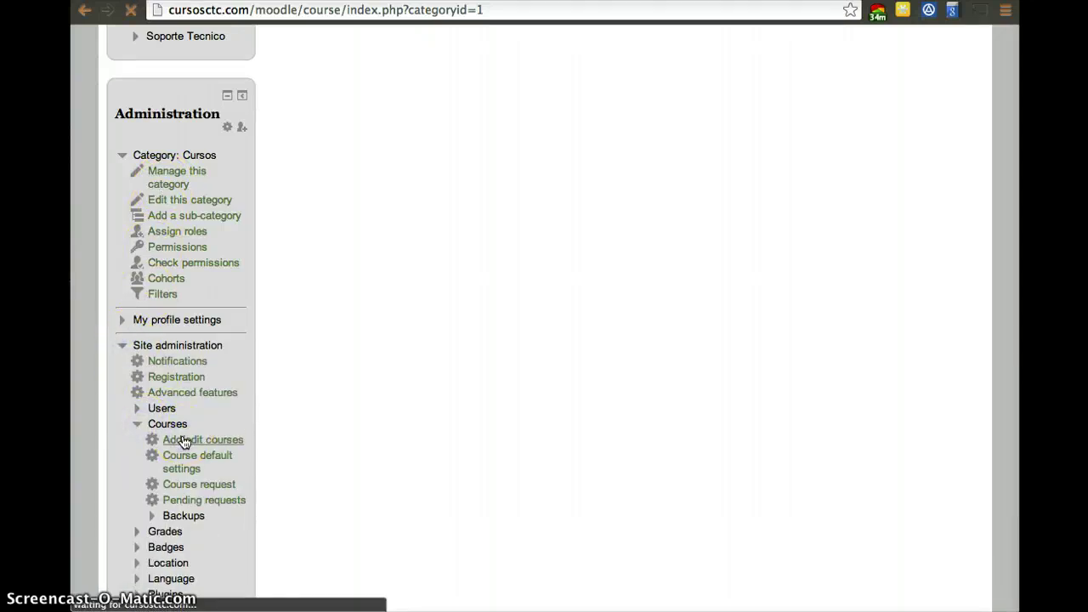
pyautogui.scroll(-5, 592, 425)
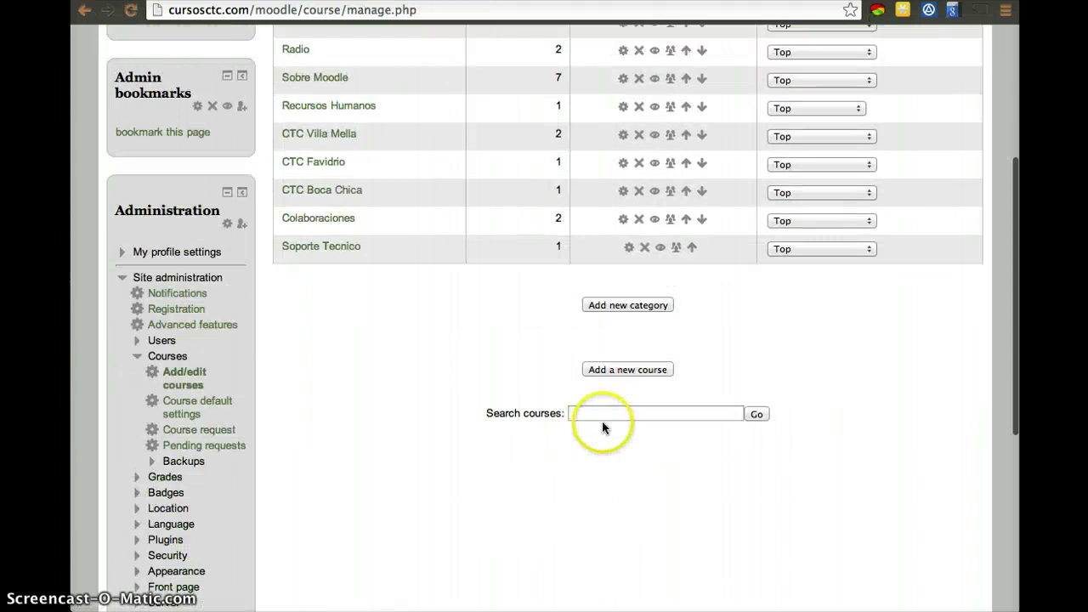
pyautogui.scroll(3, 627, 362)
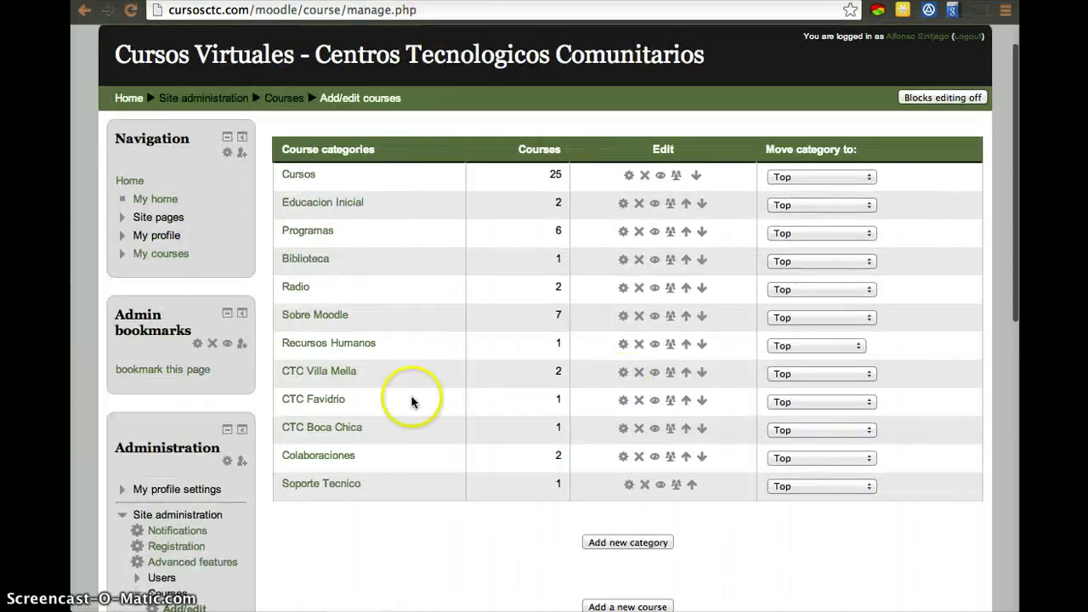
pyautogui.scroll(-5, 544, 289)
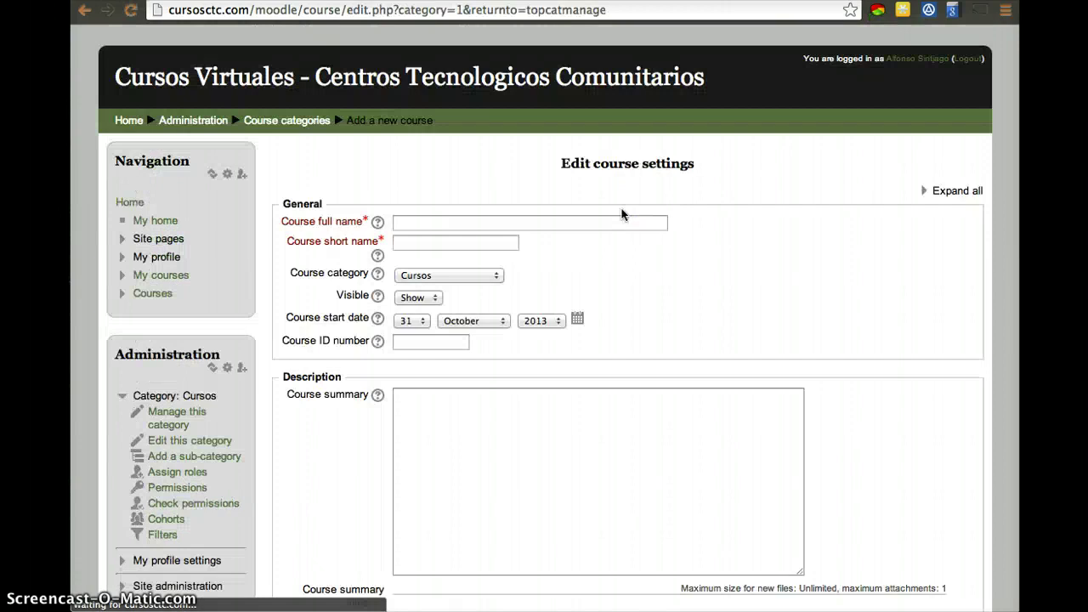
# Step: Create a course in the Cursos category with full name MS Excel (2013-14) and short name MS Excel, and save it
pyautogui.click(517, 223)
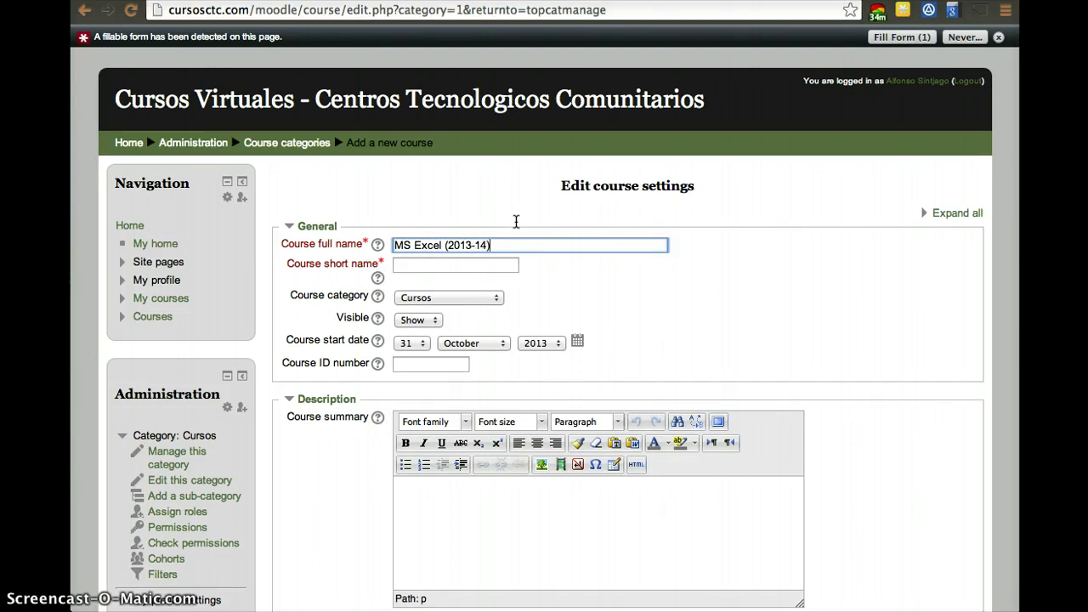
pyautogui.click(448, 265)
pyautogui.write('MS  Excel')
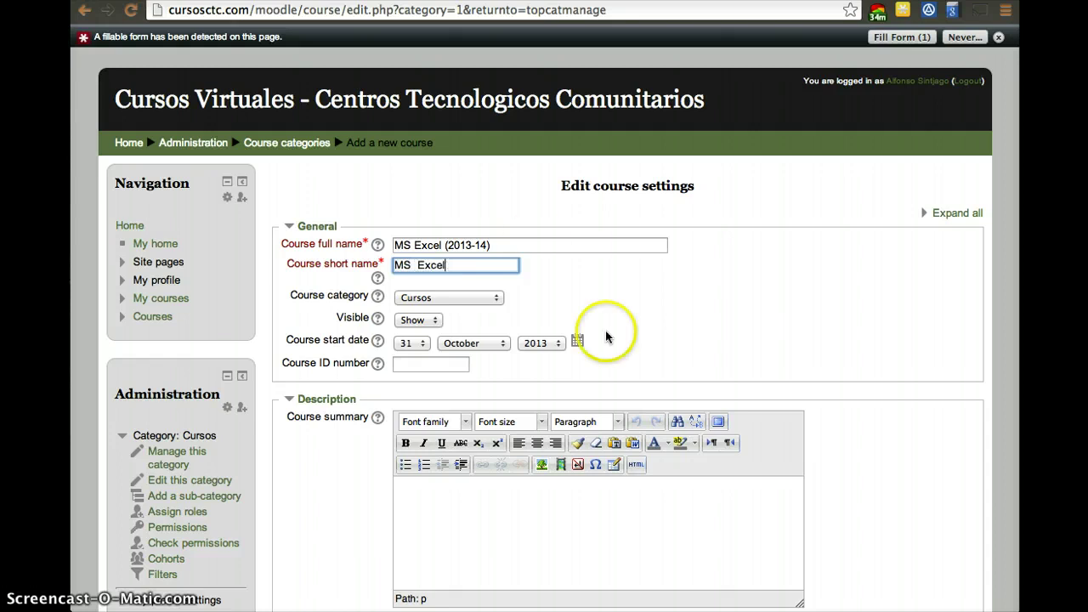
pyautogui.scroll(-6, 605, 330)
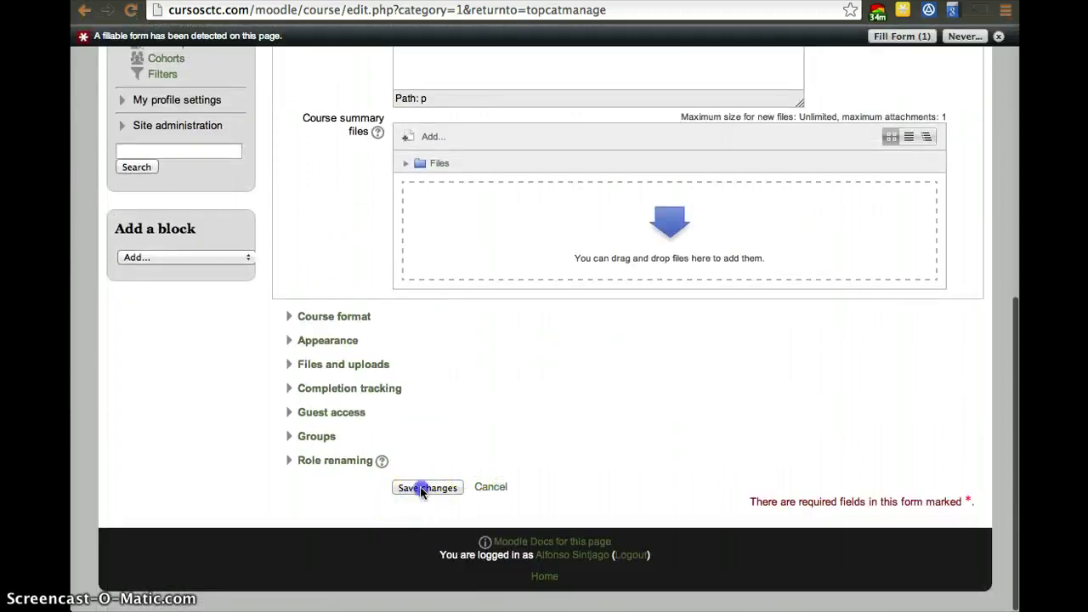
pyautogui.click(426, 488)
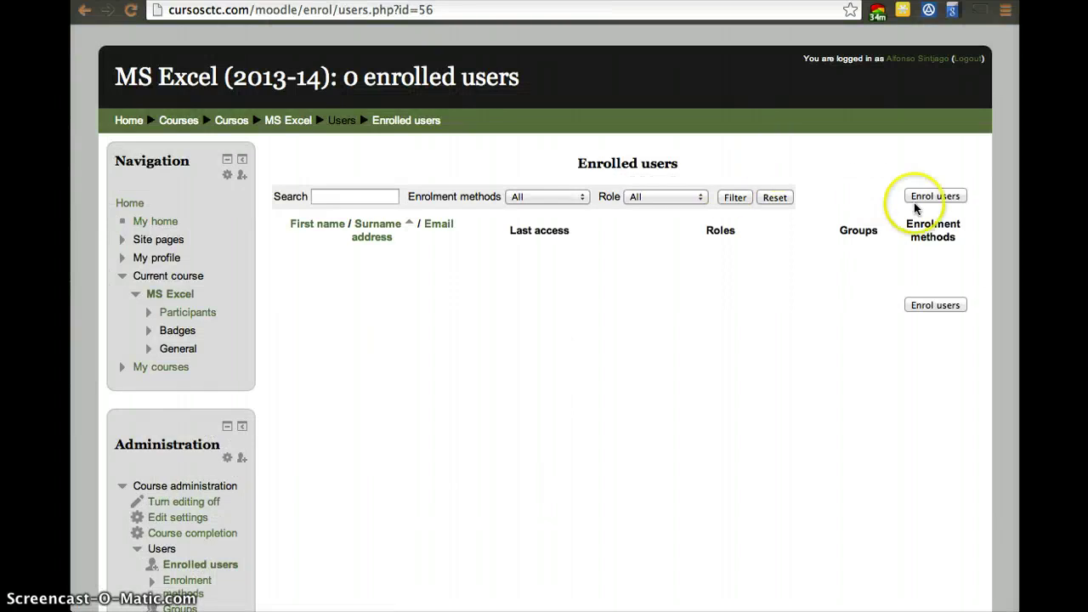
# Step: Search the enrollable users by the colleague's first name and enrol that user in MS Excel with the Manager role
pyautogui.click(925, 195)
pyautogui.click(518, 494)
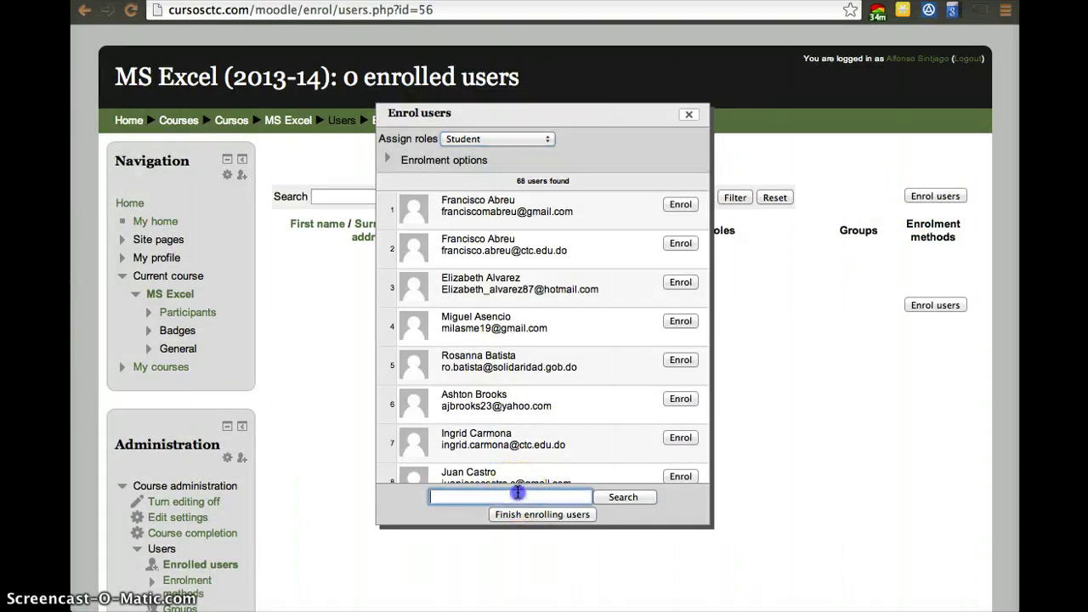
pyautogui.write('bil')
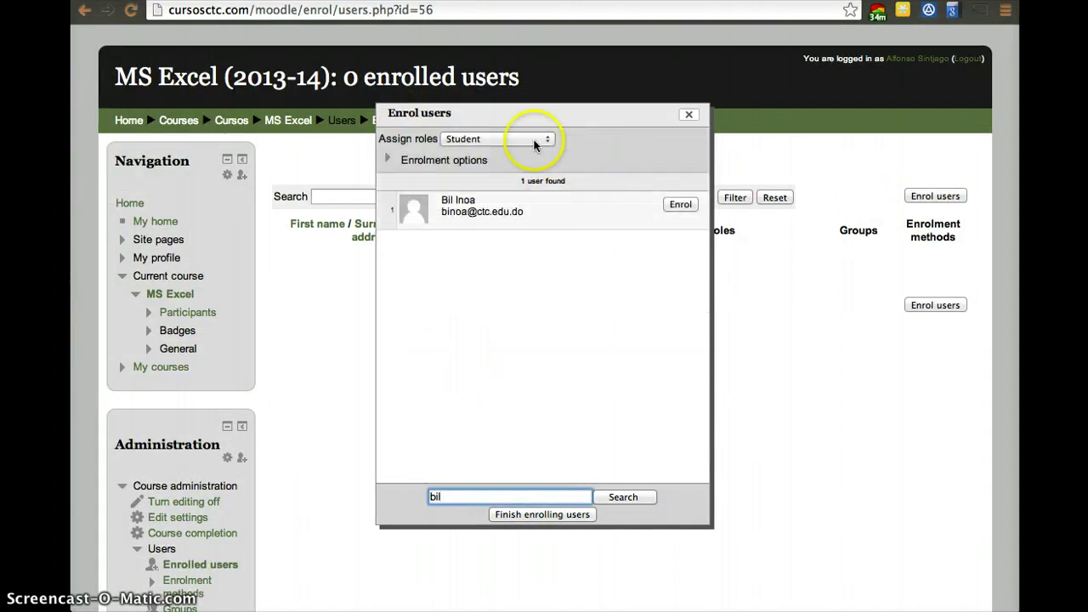
pyautogui.click(521, 140)
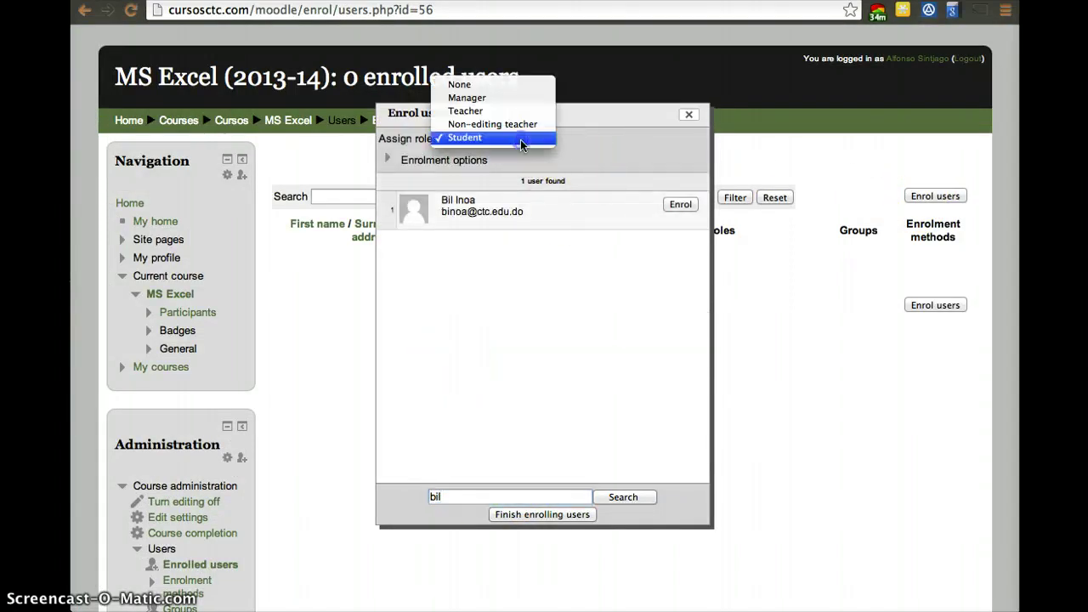
pyautogui.click(510, 97)
pyautogui.click(685, 208)
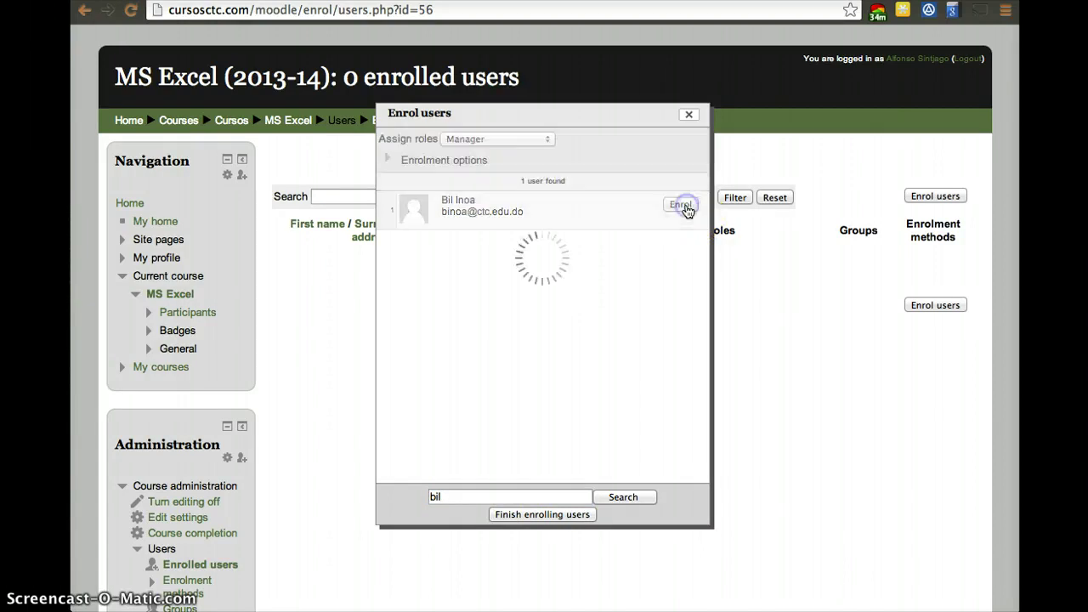
# Step: Search by the site administrator's surname, enrol both matching accounts as Manager, and close the enrolment dialog
pyautogui.click(535, 496)
pyautogui.press('BackSpace')
pyautogui.press('BackSpace')
pyautogui.press('BackSpace')
pyautogui.click(335, 474)
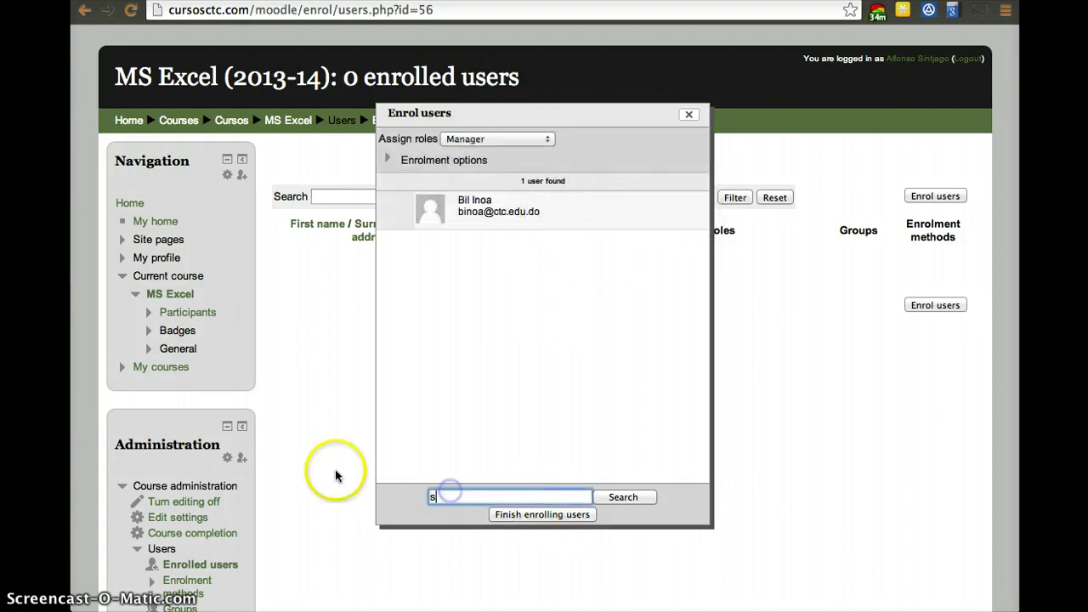
pyautogui.write('si tj')
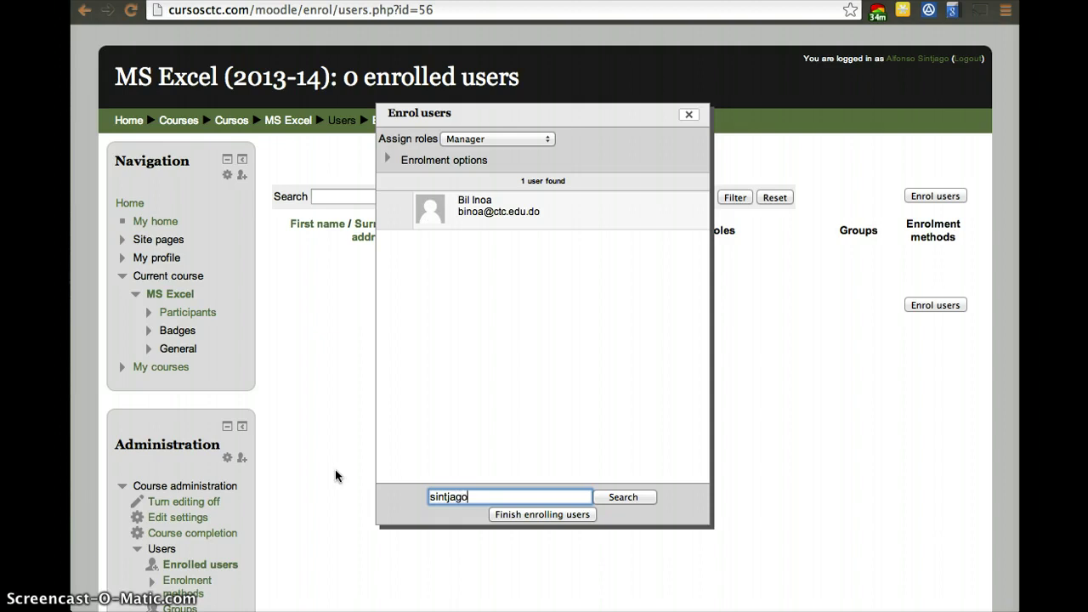
pyautogui.click(678, 204)
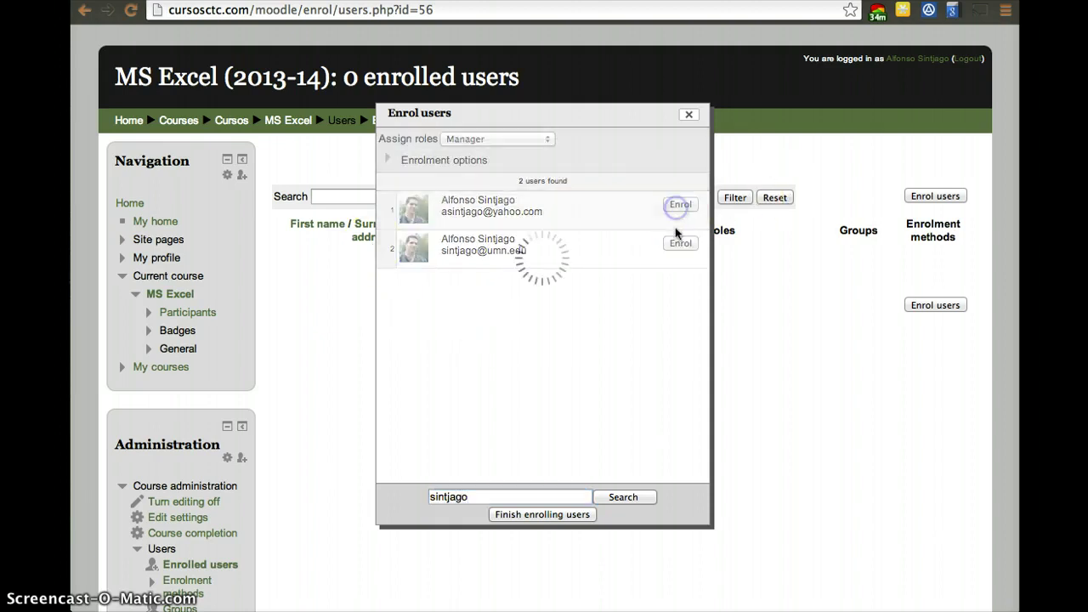
pyautogui.click(680, 243)
pyautogui.click(690, 113)
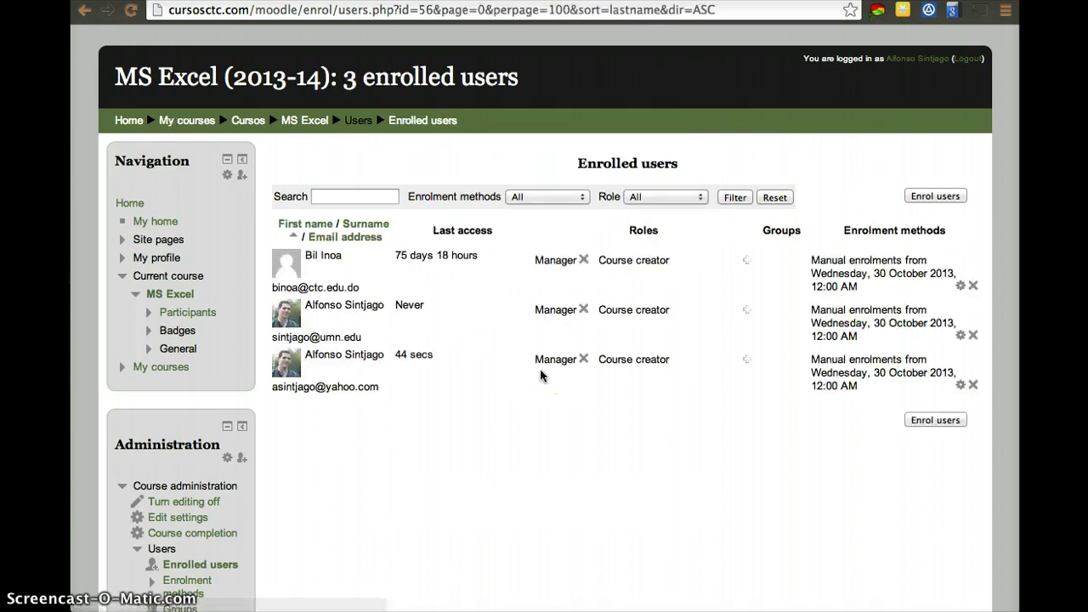
# Step: Return from the enrolled users list to the MS Excel course page
pyautogui.click(504, 437)
pyautogui.scroll(-5, 506, 439)
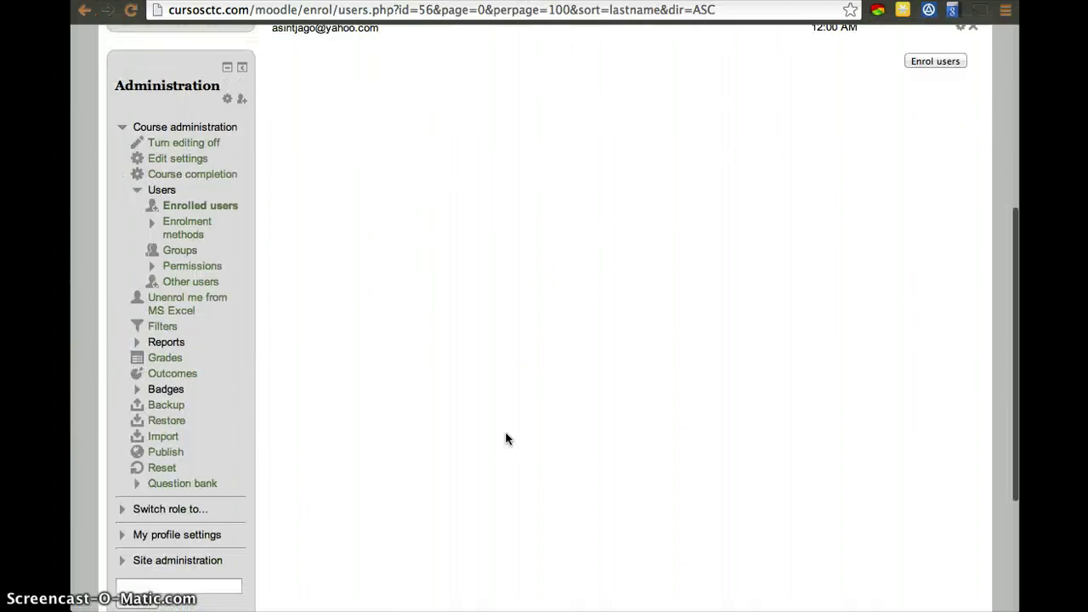
pyautogui.scroll(-3, 506, 438)
pyautogui.scroll(10, 506, 439)
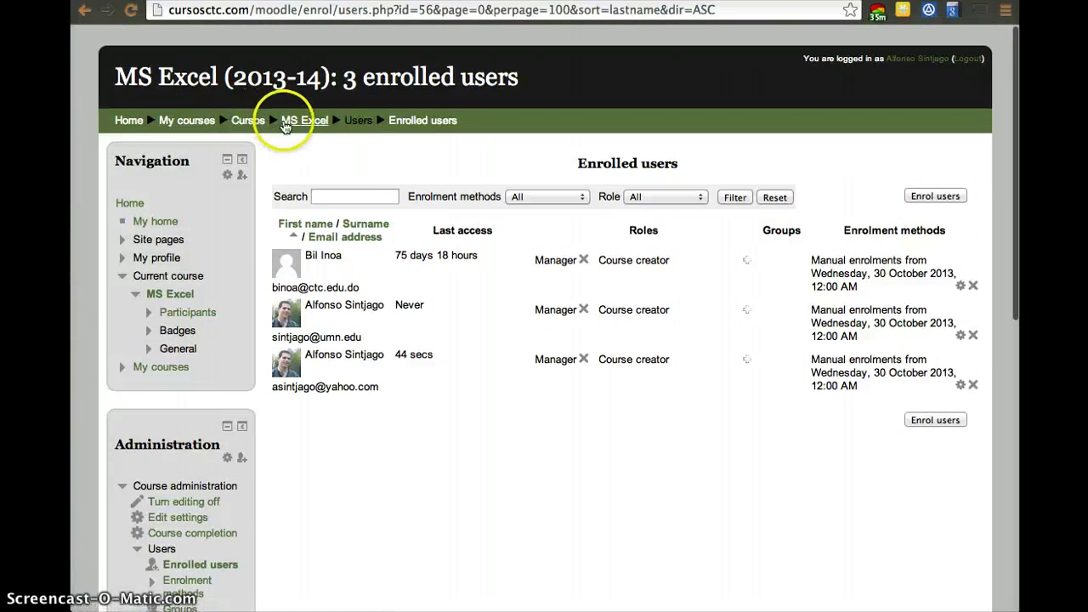
pyautogui.click(287, 123)
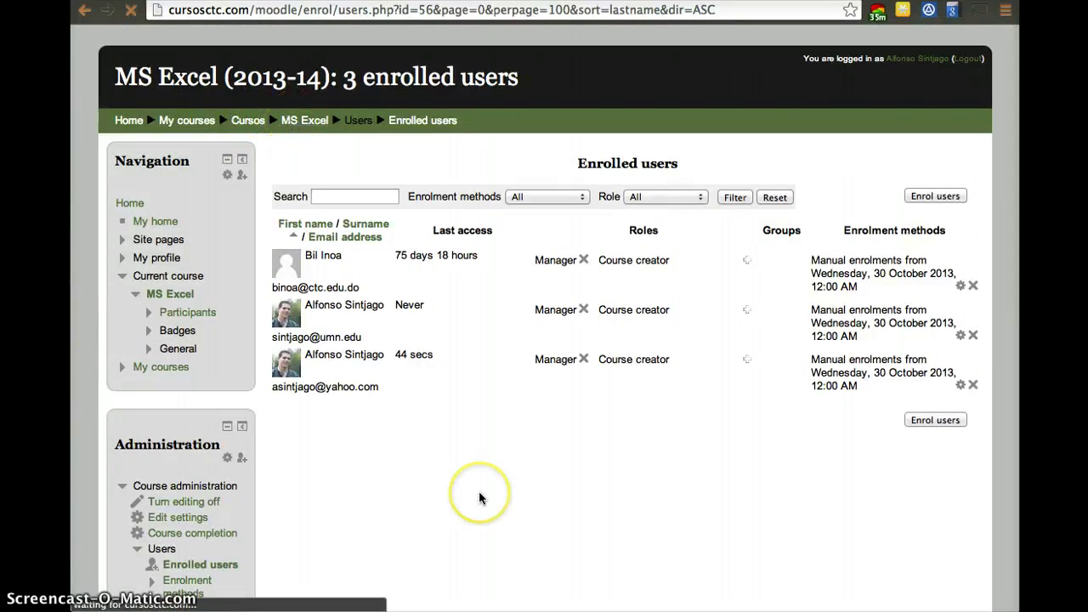
# Step: Start an import into the MS Excel course, search the source courses for "excel" and continue with the existing Excel course
pyautogui.scroll(-6, 479, 498)
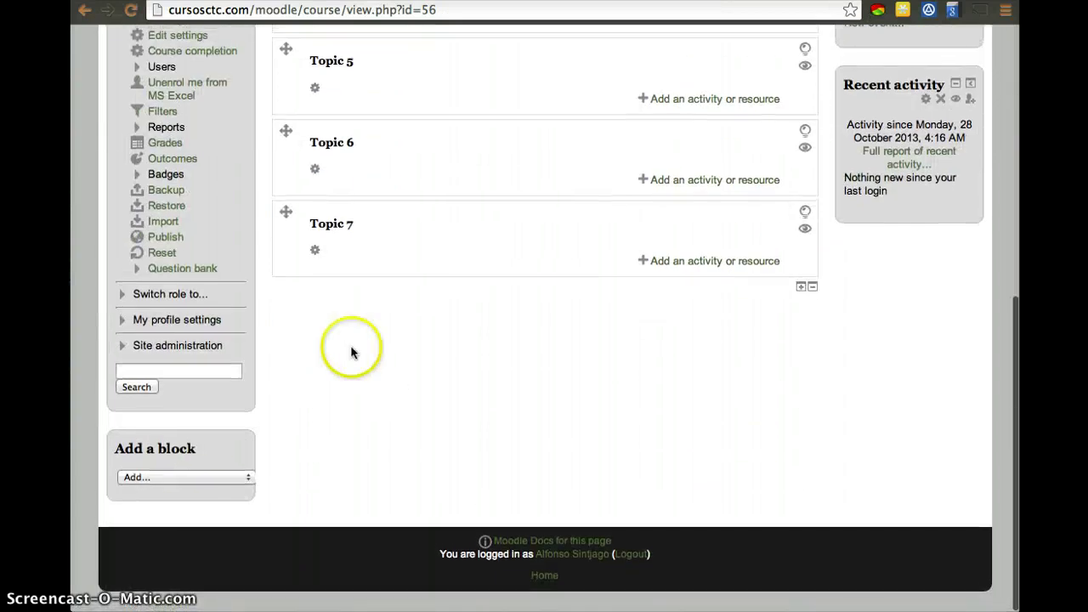
pyautogui.scroll(3, 351, 352)
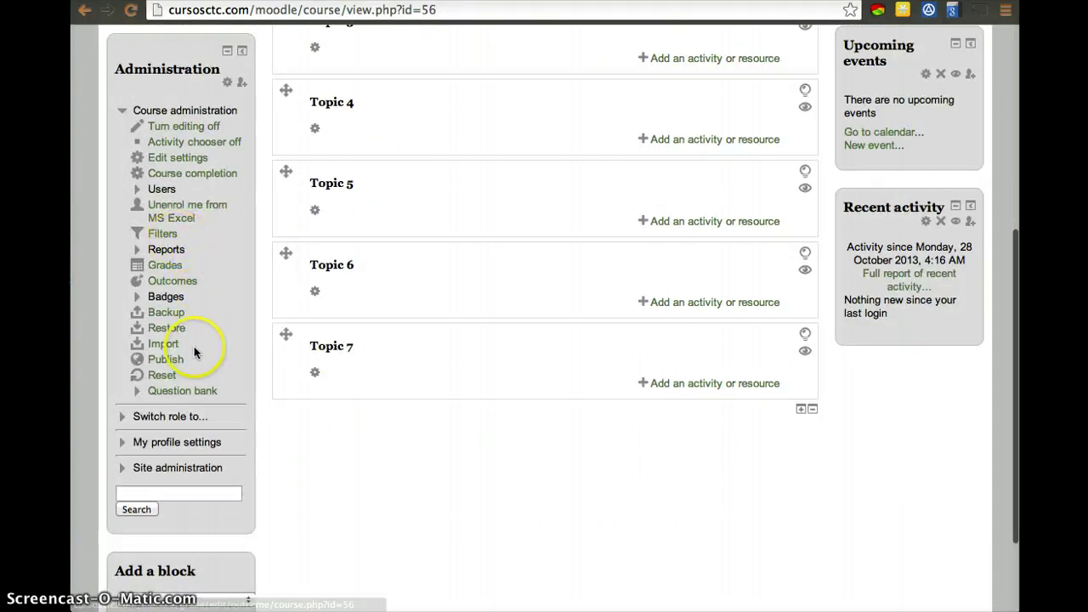
pyautogui.scroll(10, 209, 326)
pyautogui.scroll(-10, 211, 328)
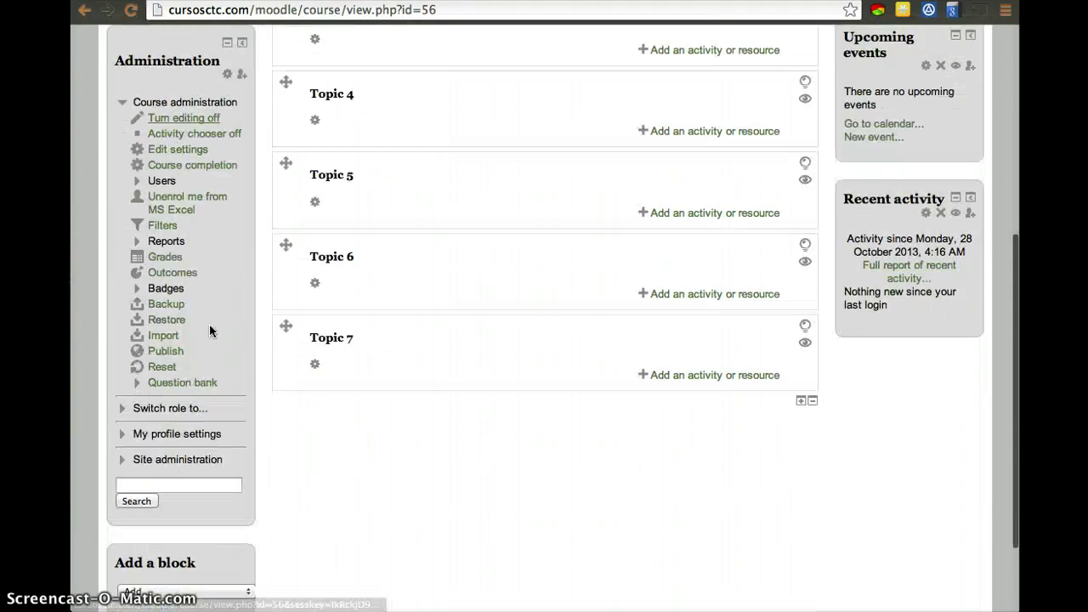
pyautogui.click(163, 337)
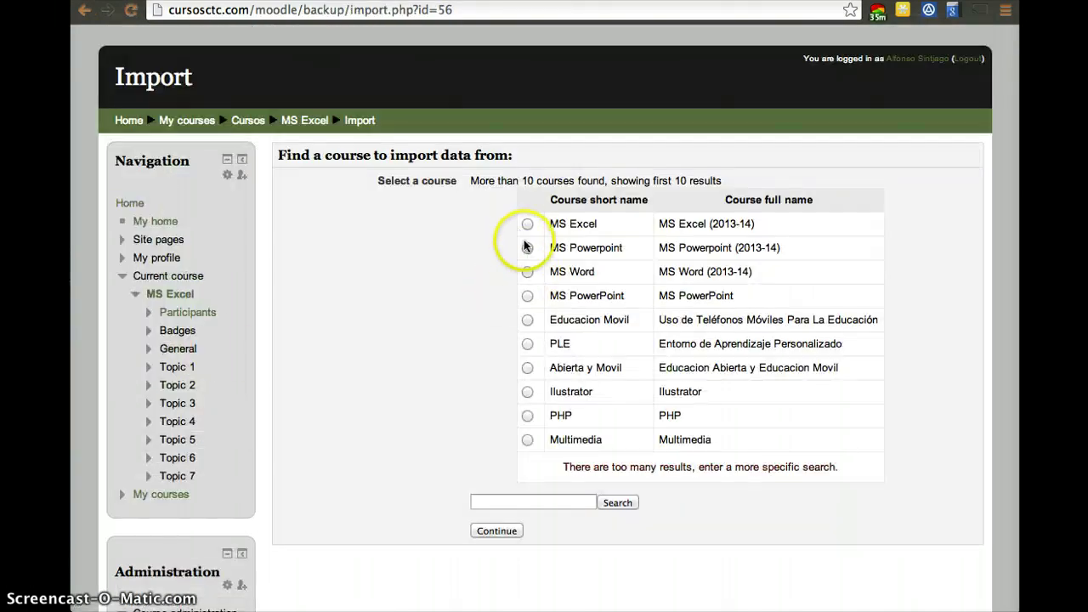
pyautogui.click(526, 503)
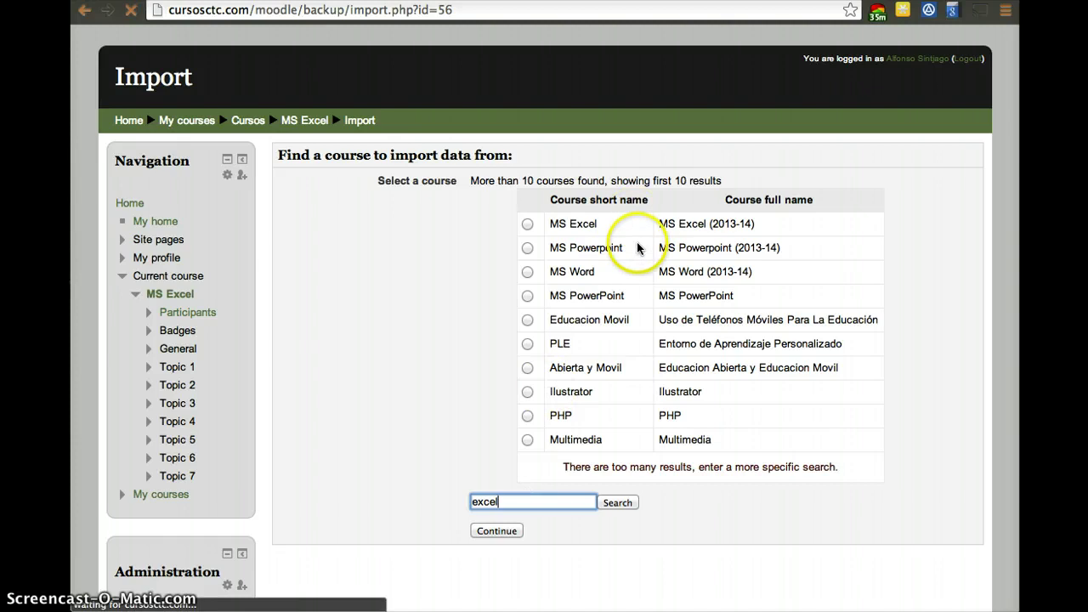
pyautogui.click(589, 248)
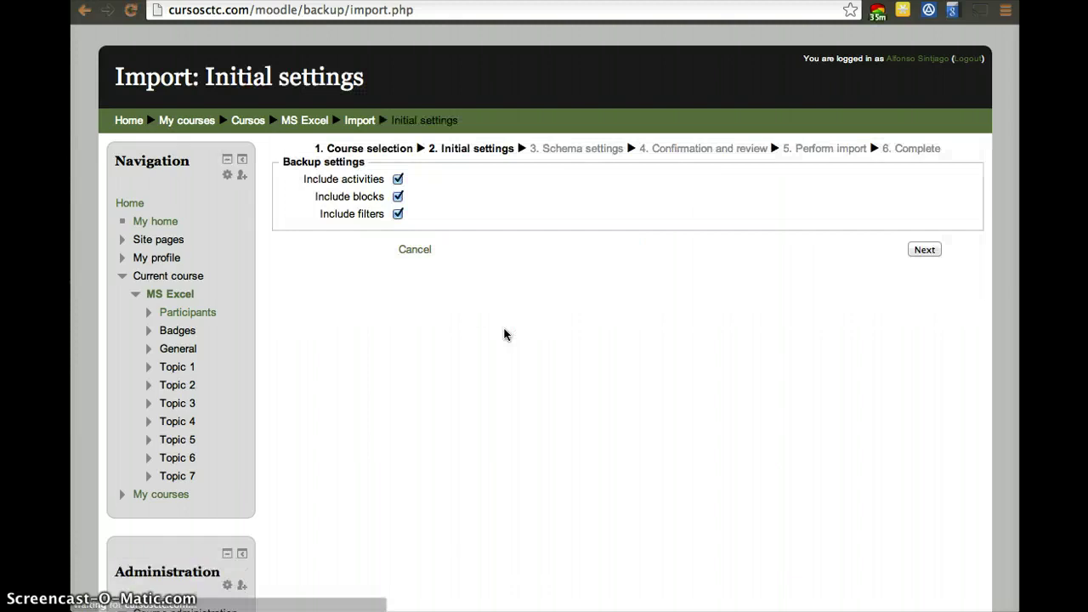
# Step: Keep activities, blocks, filters and all items of the old Excel course included, and perform the import into MS Excel
pyautogui.click(932, 251)
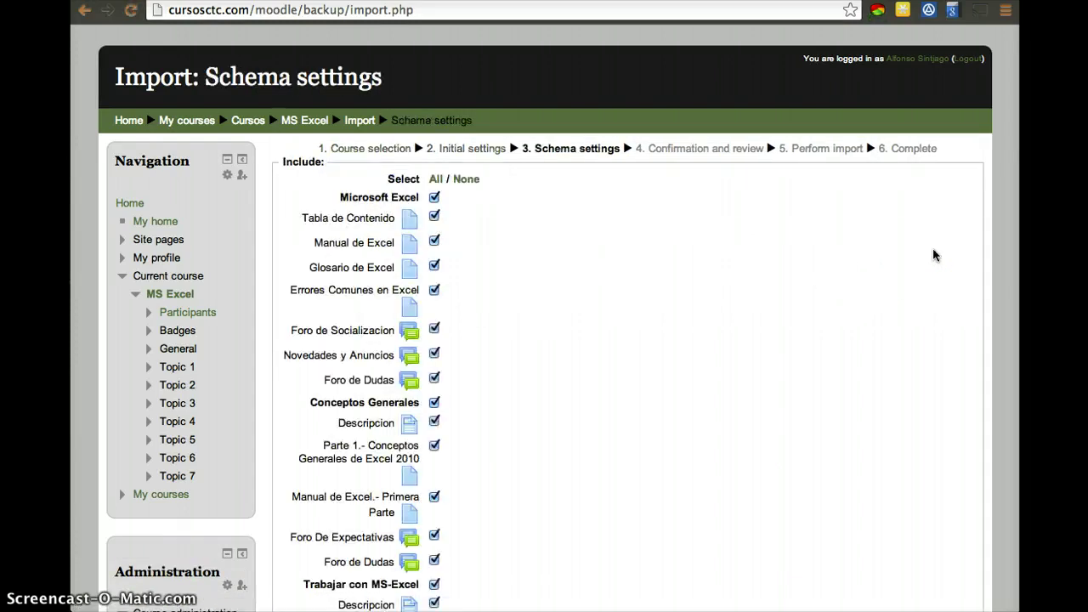
pyautogui.scroll(-15, 932, 247)
pyautogui.moveTo(933, 297); pyautogui.dragTo(941, 589)
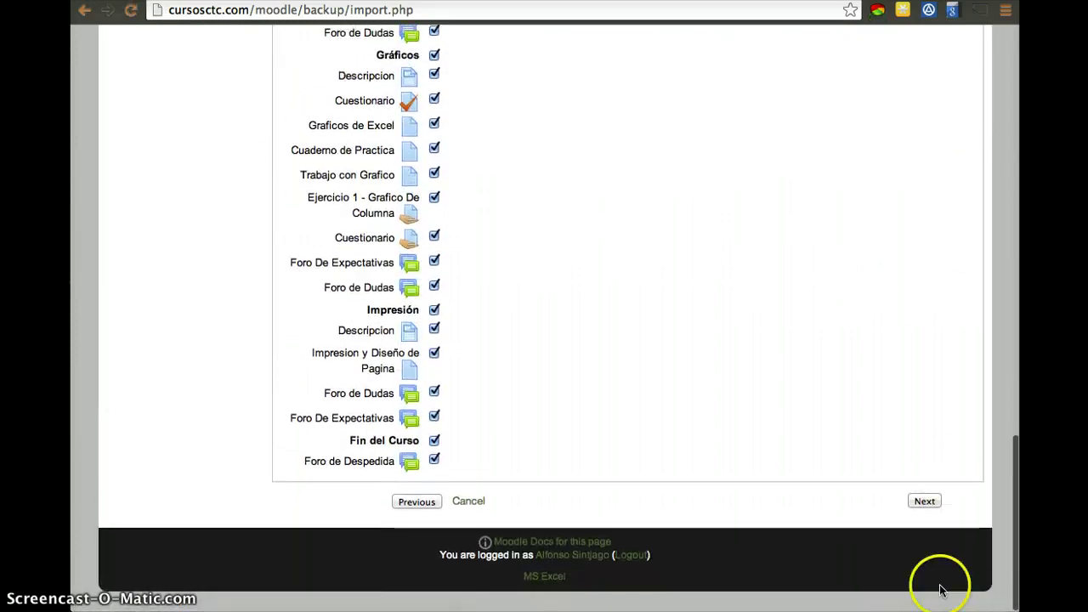
pyautogui.click(925, 502)
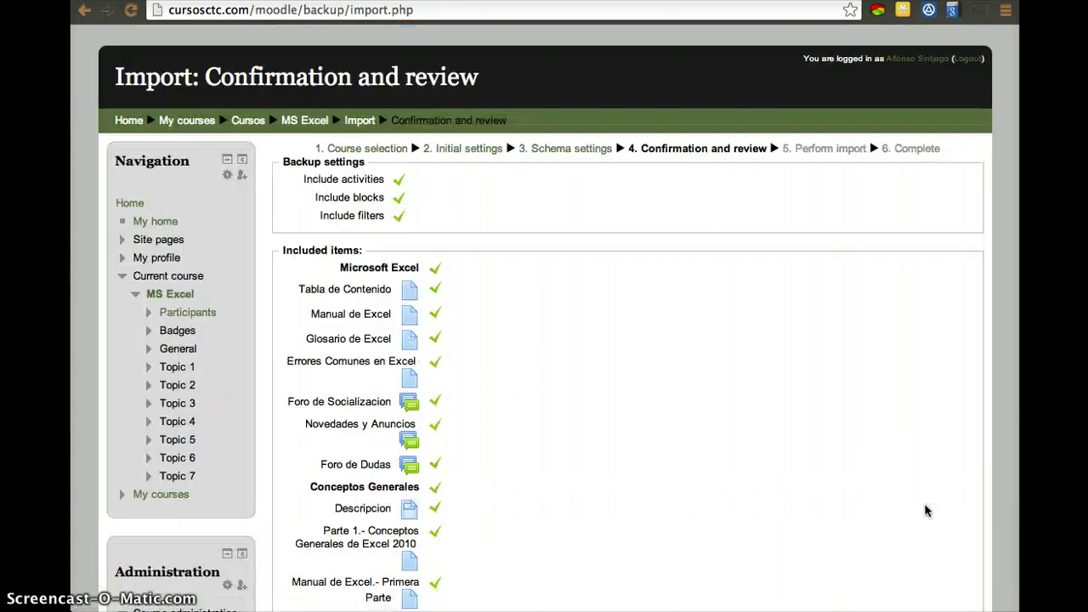
pyautogui.scroll(-15, 924, 510)
pyautogui.click(926, 516)
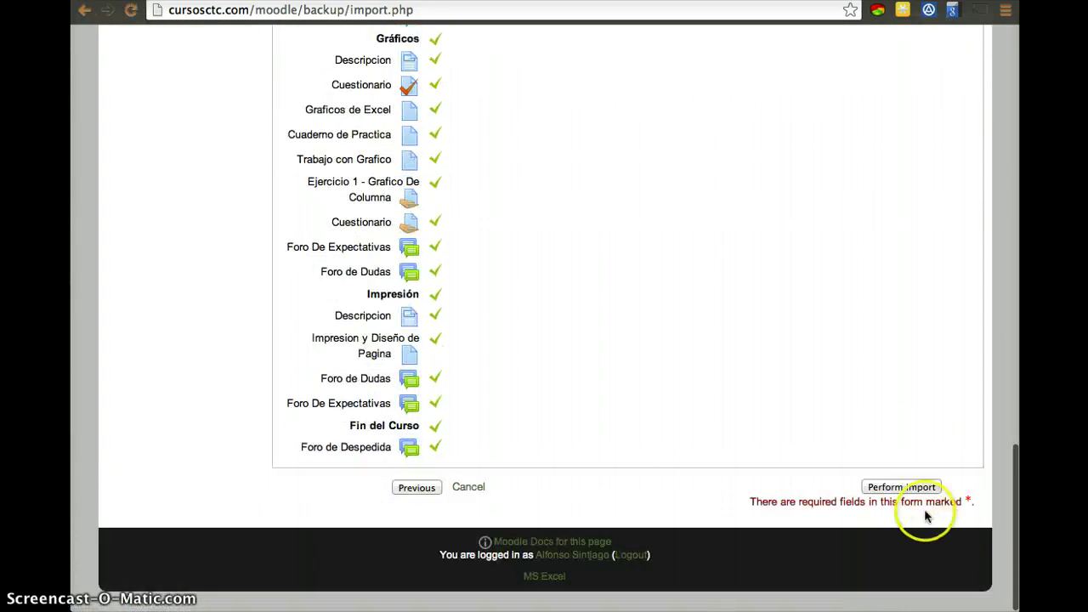
pyautogui.click(919, 487)
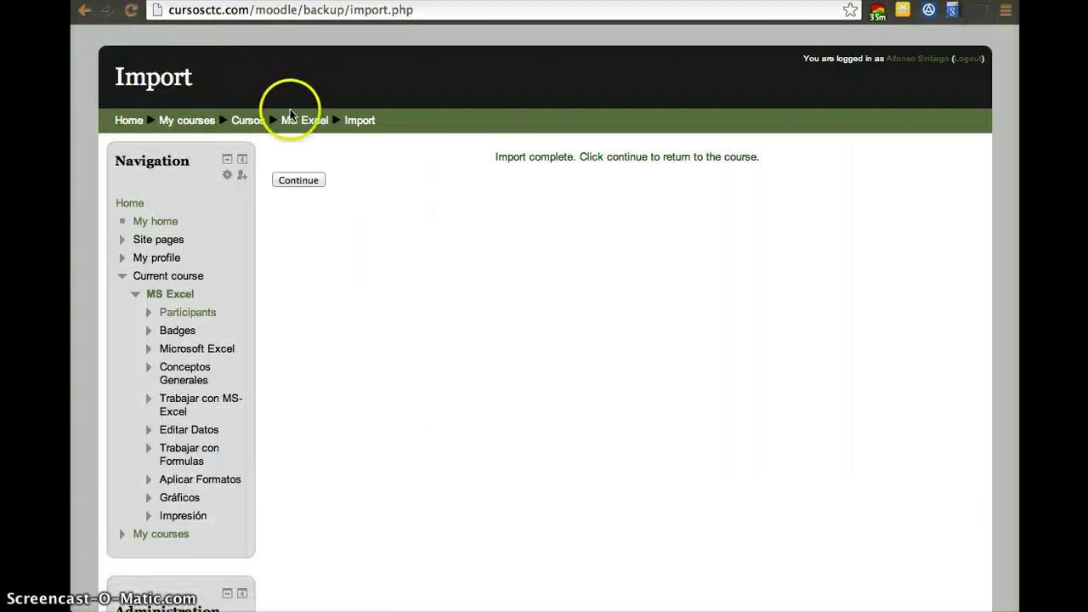
# Step: Return to the MS Excel course page and increase its number of sections by one to hold the orphaned Foro de Despedida
pyautogui.click(299, 125)
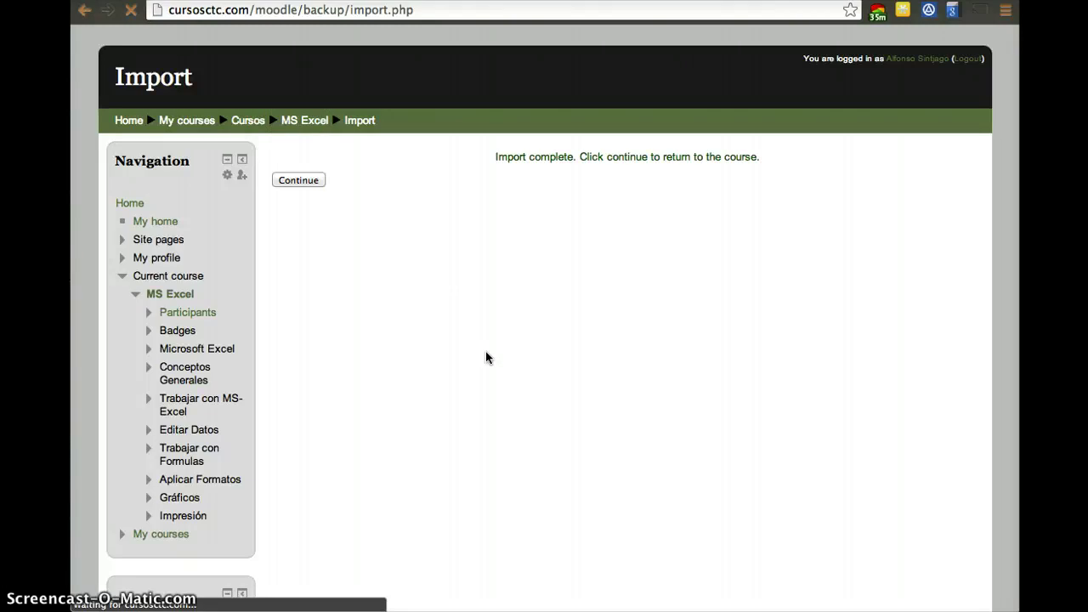
pyautogui.scroll(-20, 484, 358)
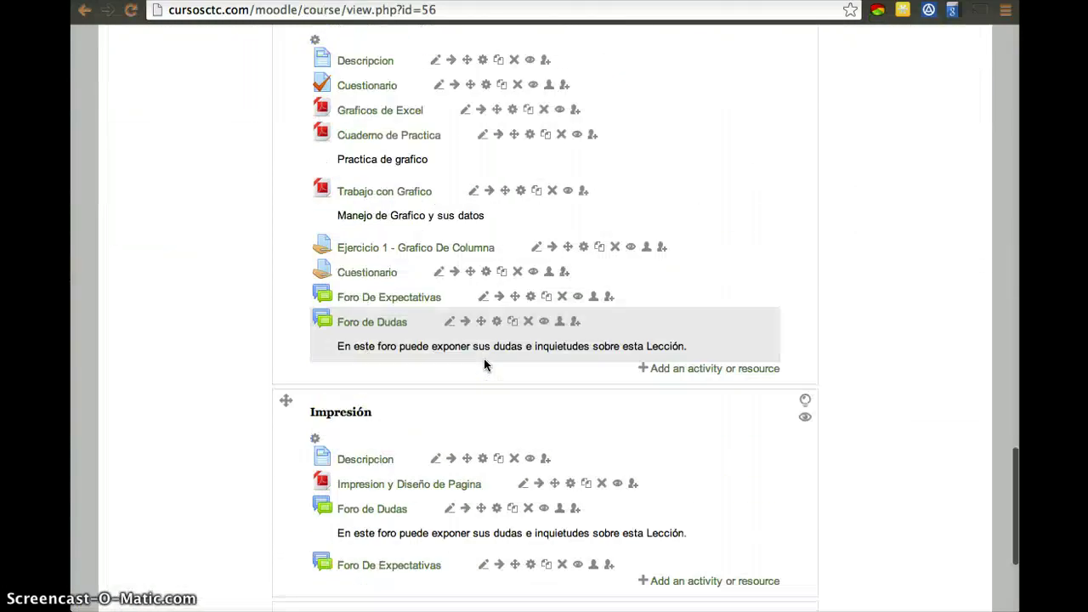
pyautogui.scroll(-1, 484, 364)
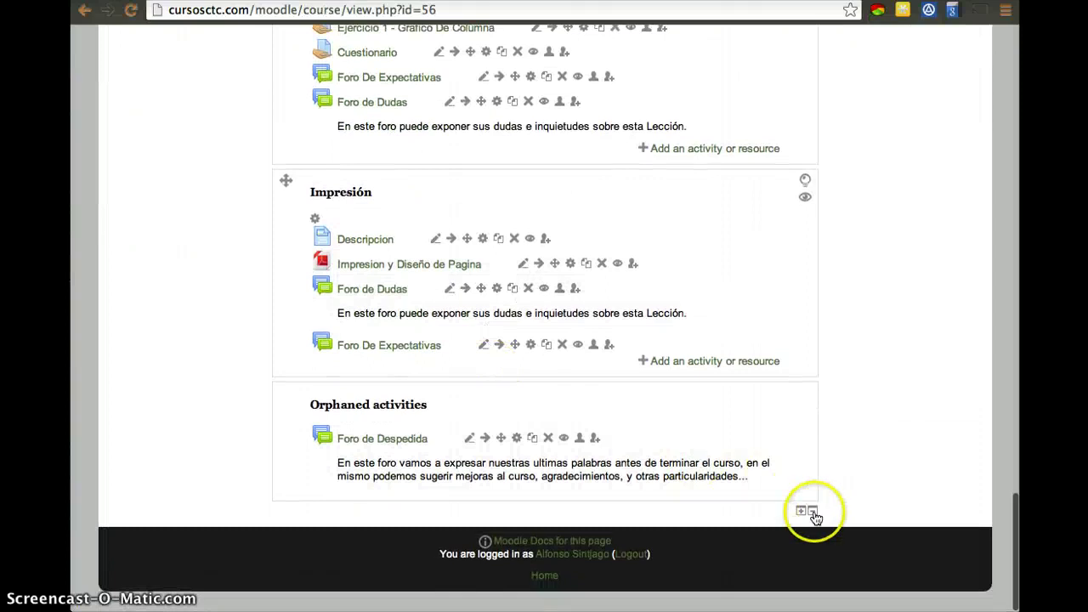
pyautogui.click(806, 518)
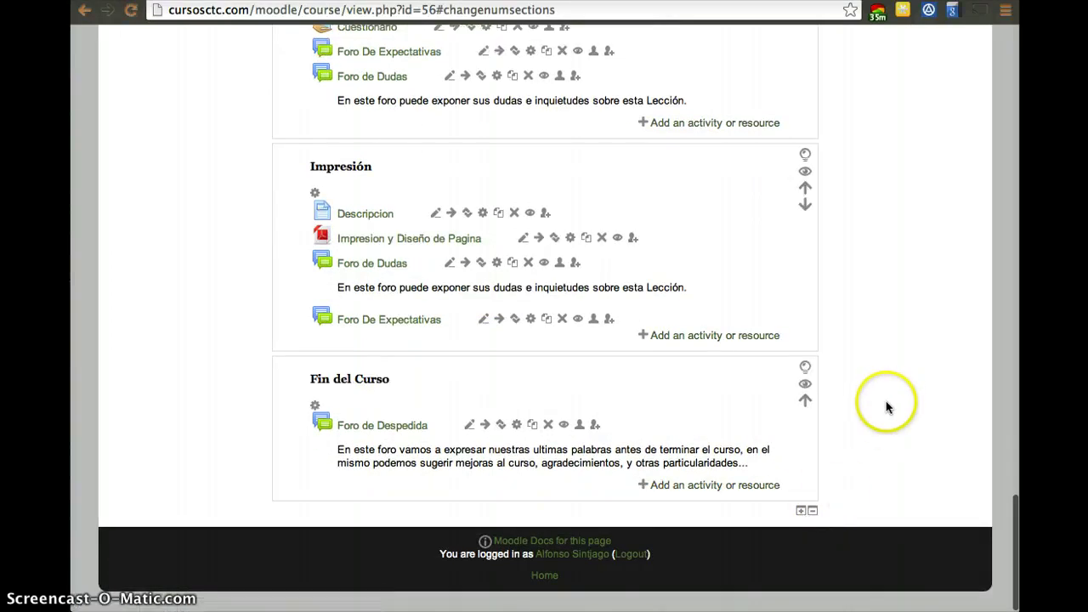
# Step: Look over the imported MS Excel course content and open the course's list of enrolled users
pyautogui.scroll(15, 866, 442)
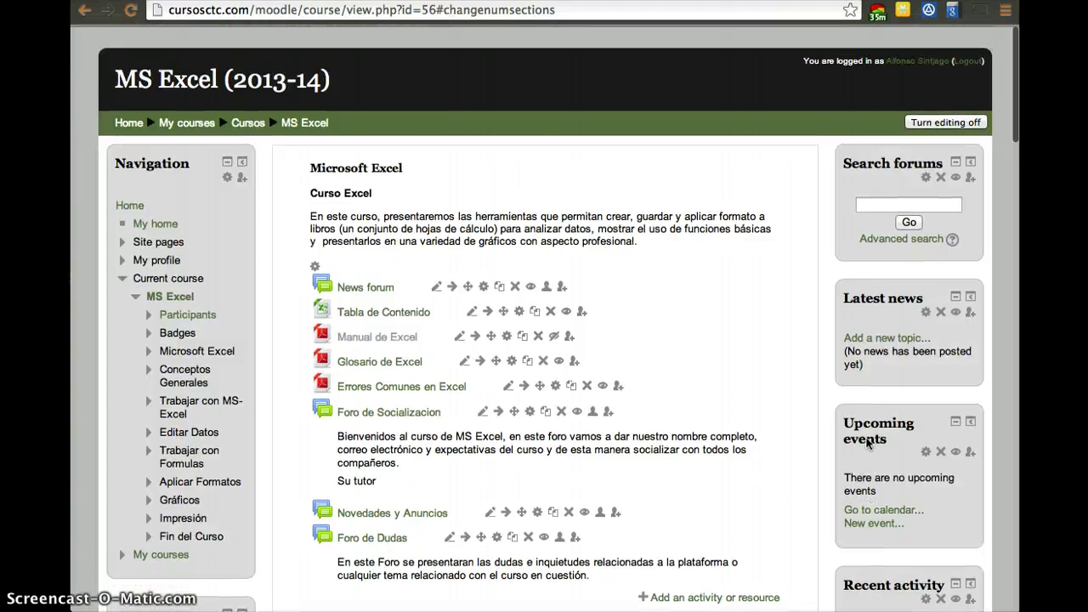
pyautogui.scroll(-5, 663, 488)
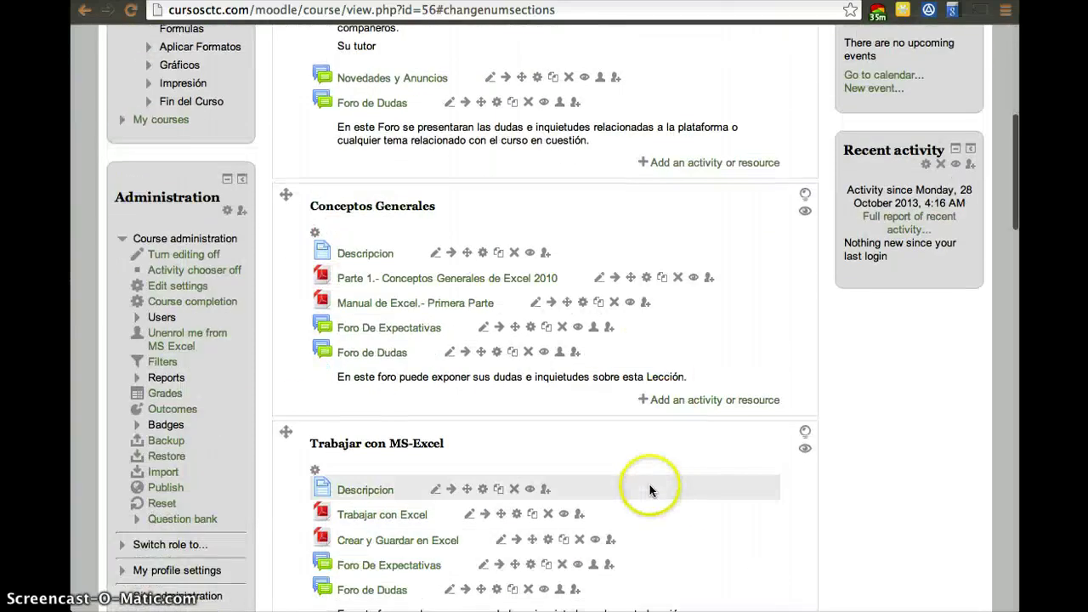
pyautogui.scroll(4, 206, 345)
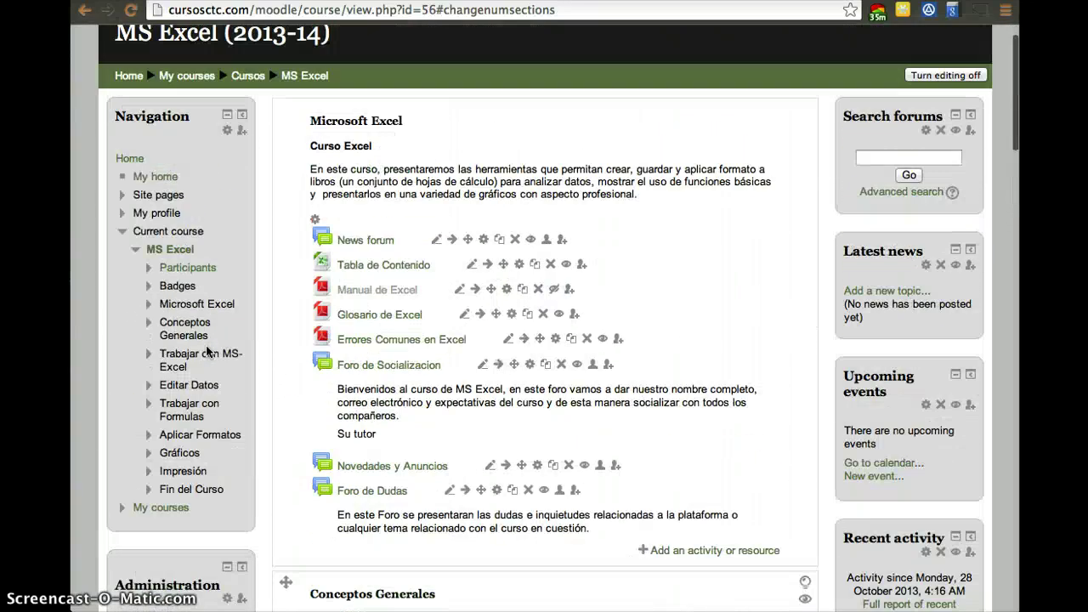
pyautogui.scroll(-4, 166, 378)
pyautogui.click(137, 377)
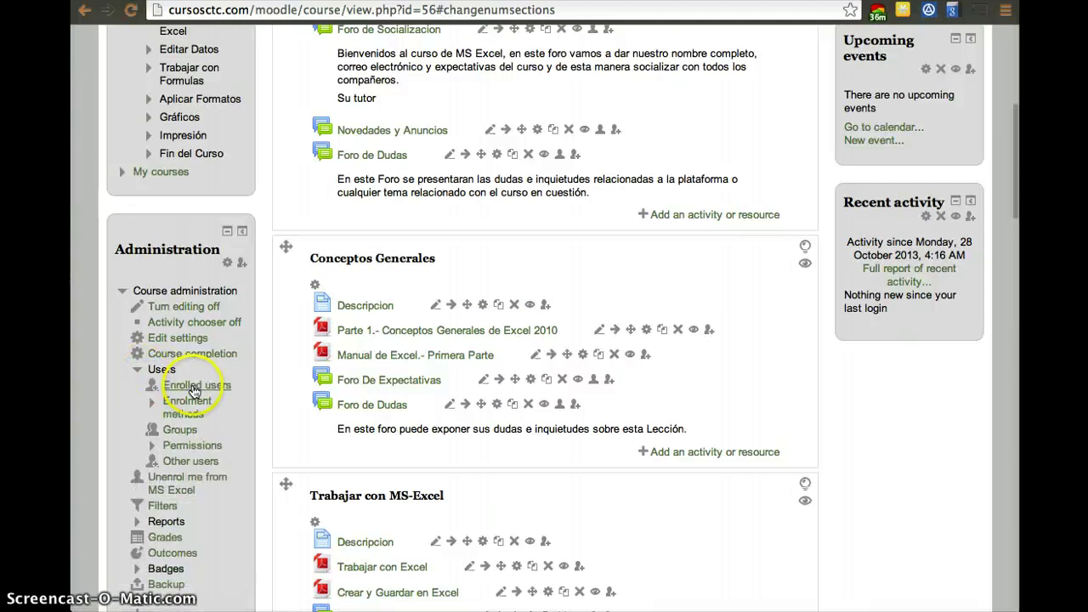
pyautogui.click(194, 387)
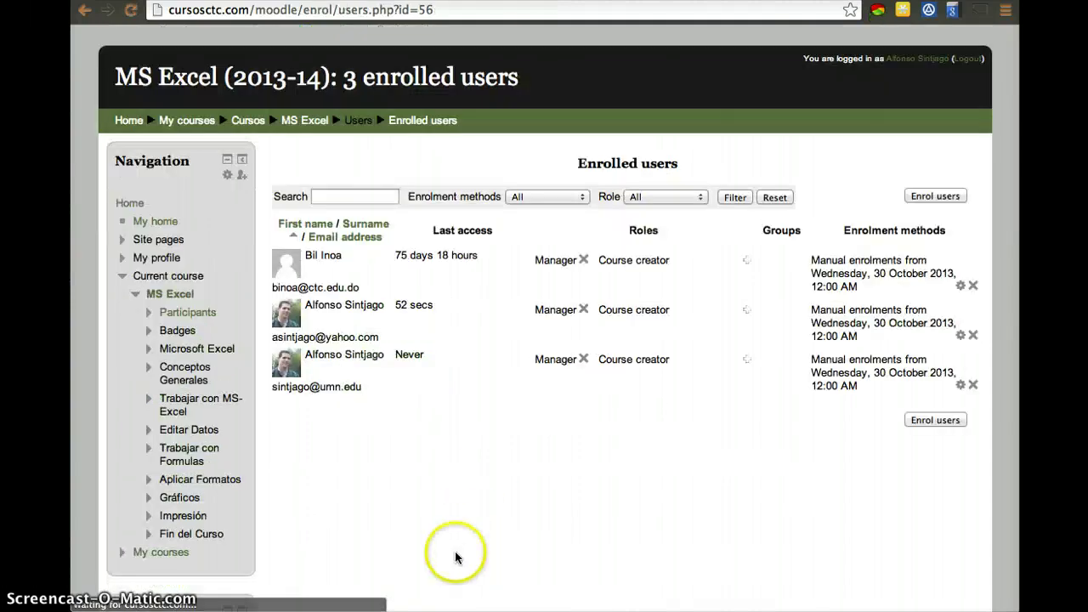